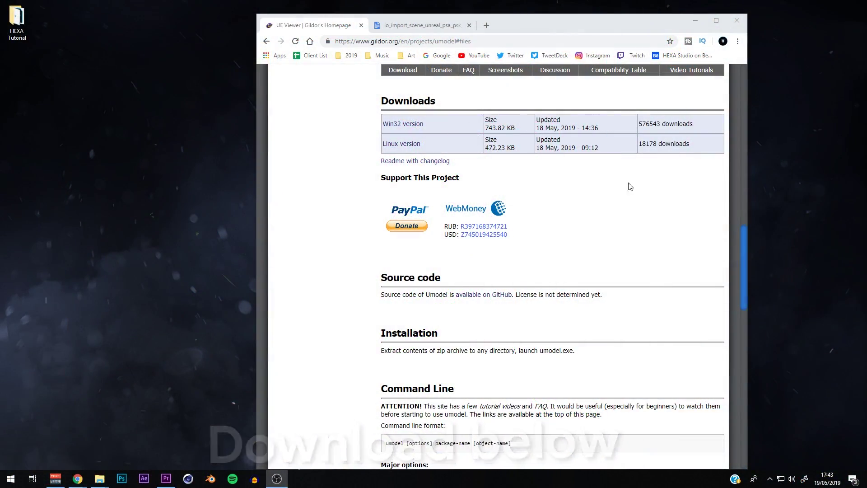
Step: Download the UE Viewer Win32 zip and the io_import_scene_unreal_psa_psk_280.py import script
left_click(392, 125)
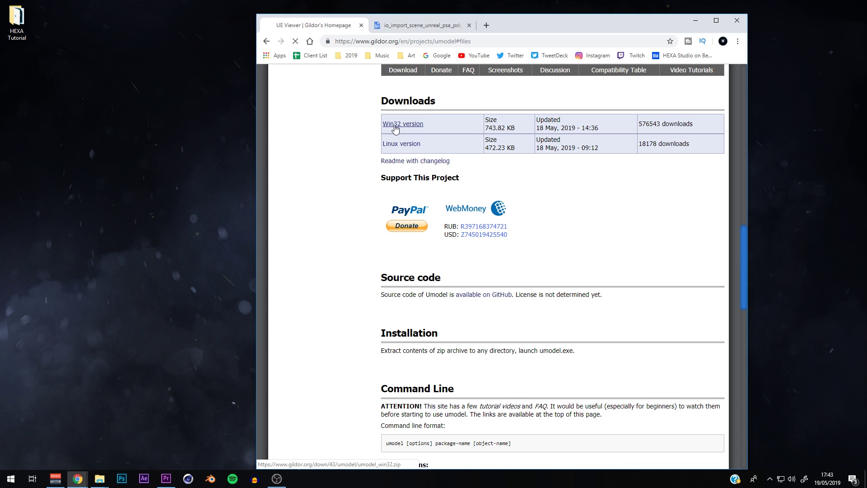
left_click(419, 30)
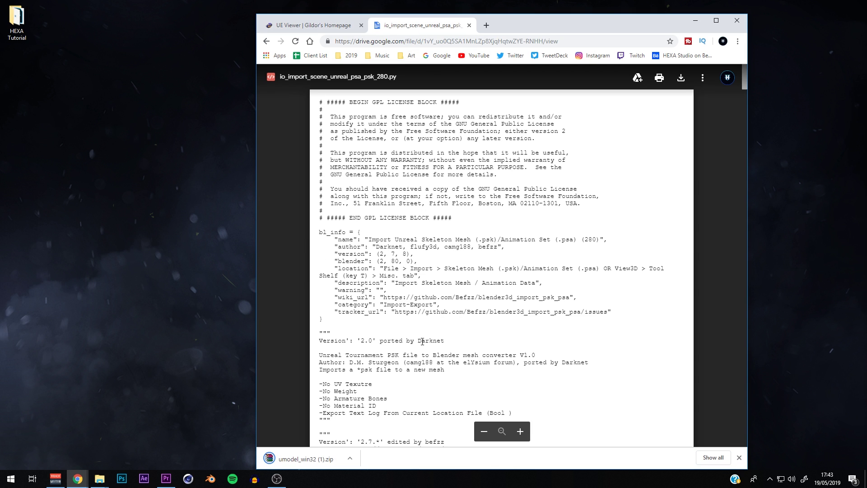
left_click(680, 78)
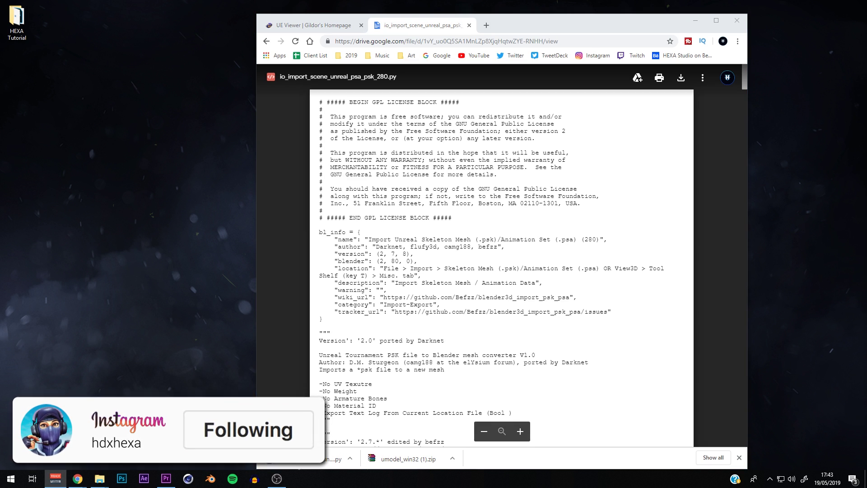
Step: Place the .py script beside the umodel zip on the desktop and launch Blender
left_click_drag(316, 459, 85, 68)
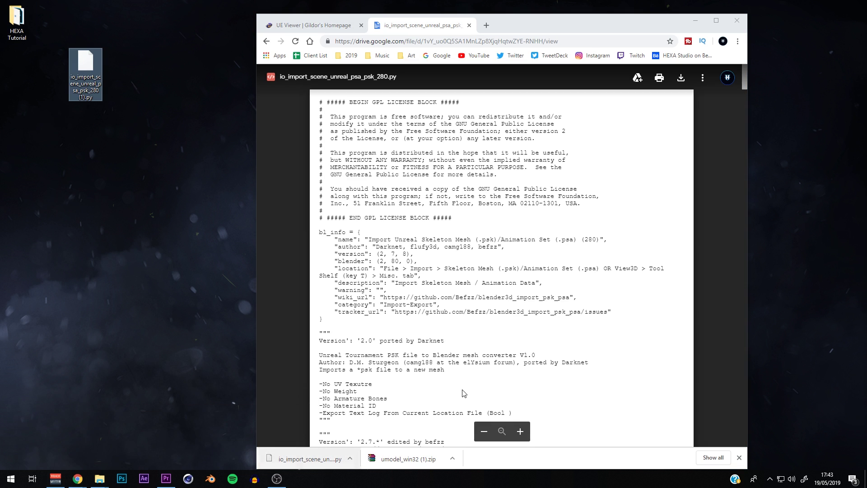
left_click_drag(406, 459, 119, 112)
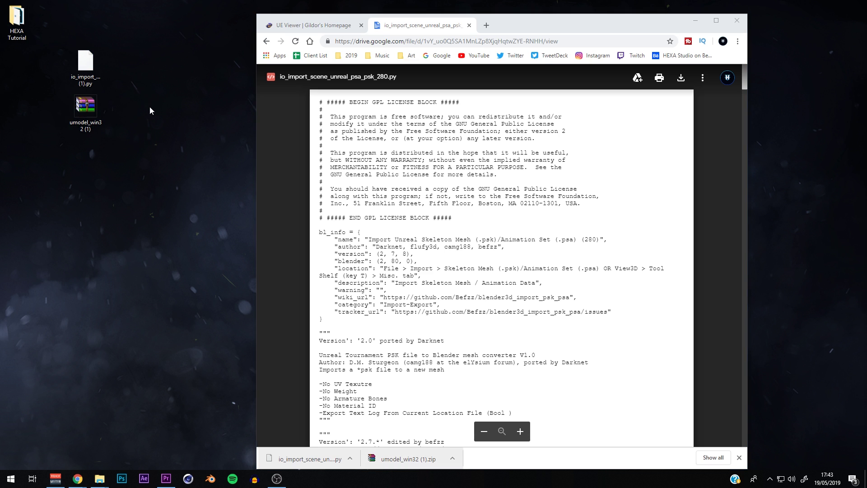
left_click(687, 27)
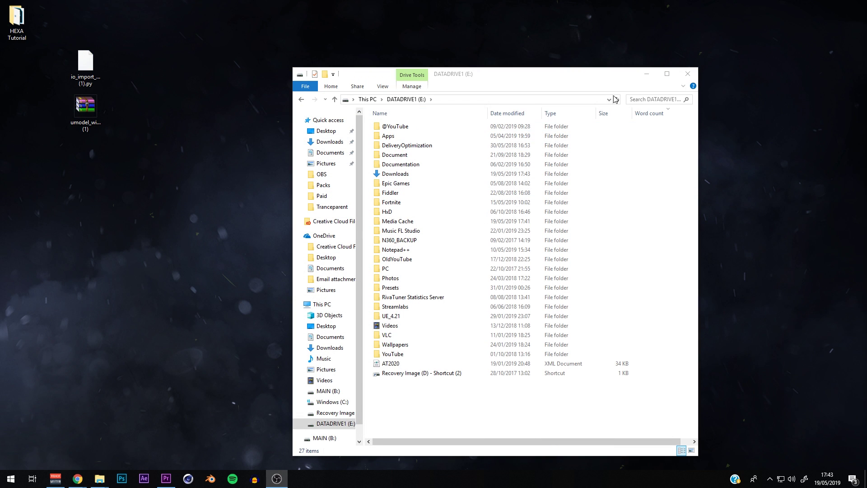
key("super+d")
left_click(86, 64)
left_click_drag(85, 68, 84, 114)
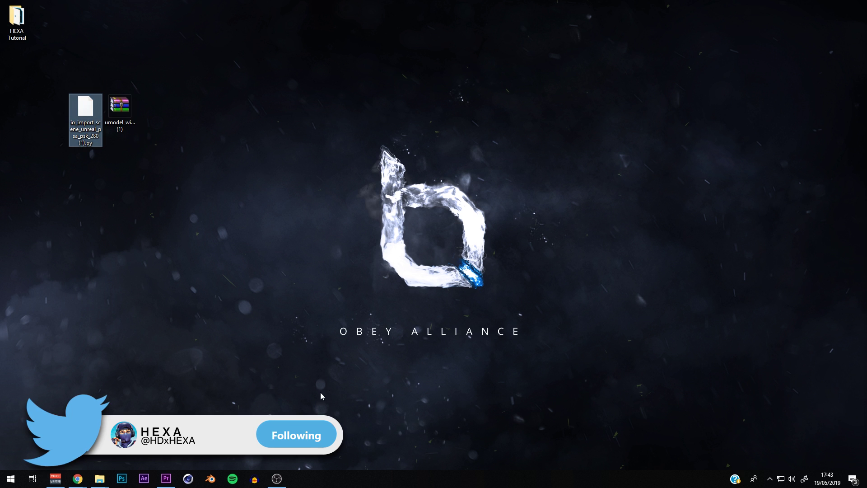
left_click(211, 480)
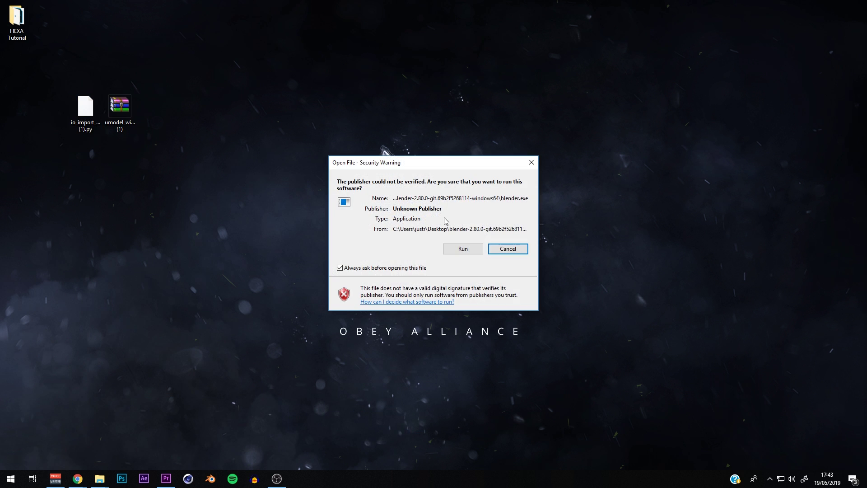
Step: Let Blender run past the security warning and open Preferences on the Add-ons section
left_click(465, 250)
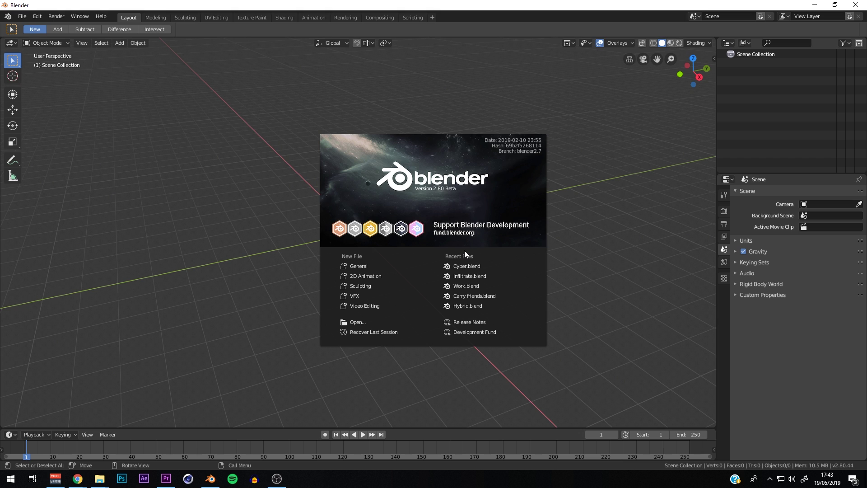
left_click(170, 129)
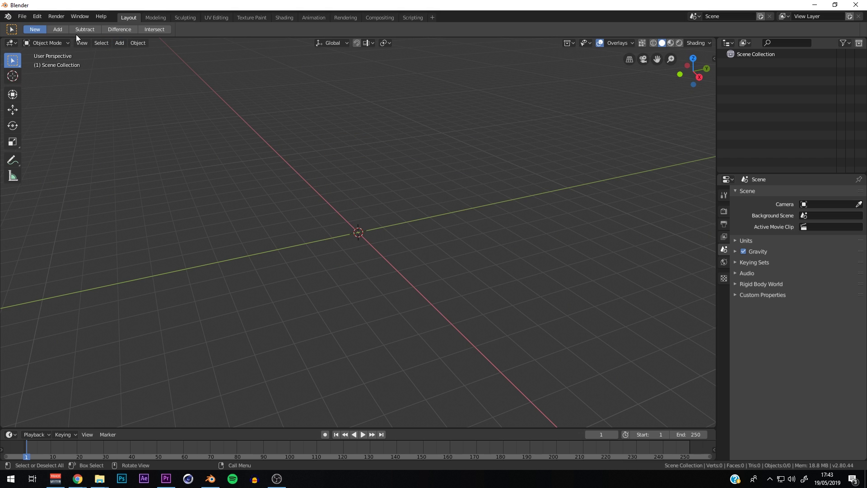
left_click(34, 17)
left_click(72, 127)
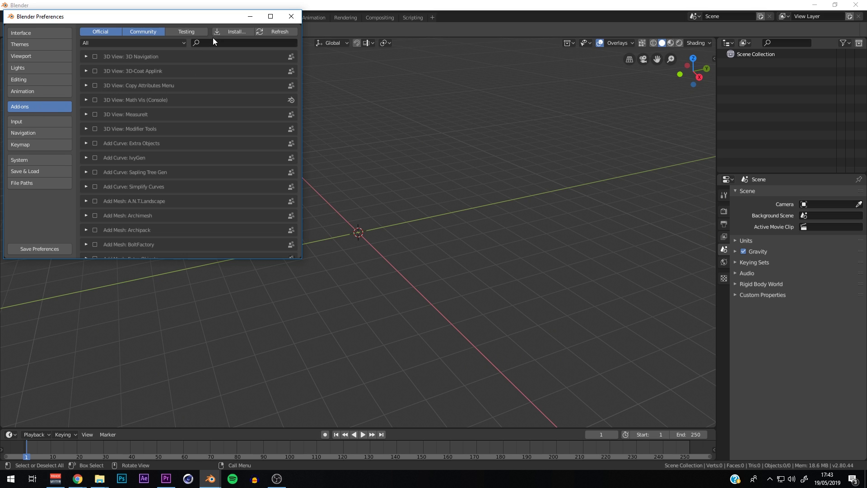
Step: Install the io_import_scene_unreal_psa_psk_280 (1).py script from the Desktop as an add-on
left_click(229, 33)
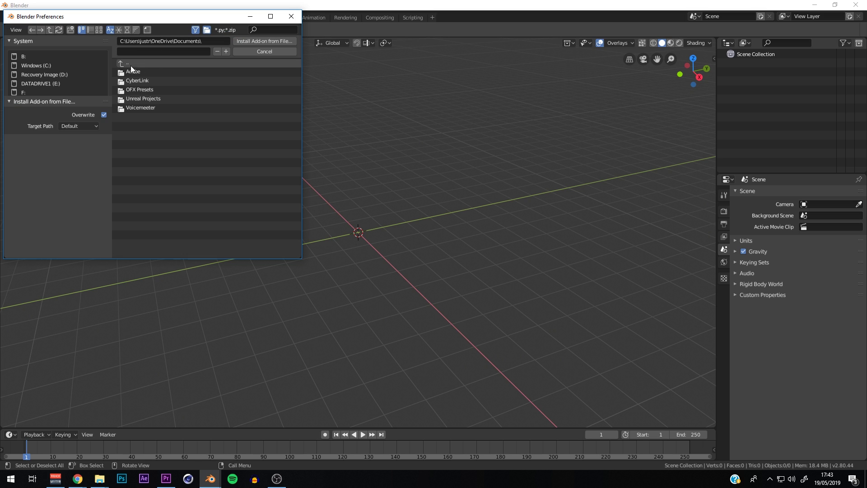
left_click(41, 66)
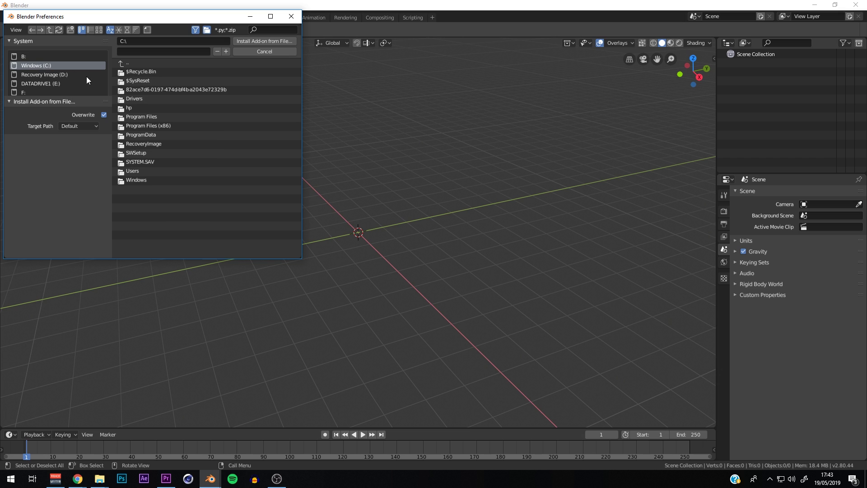
double_click(138, 172)
double_click(137, 109)
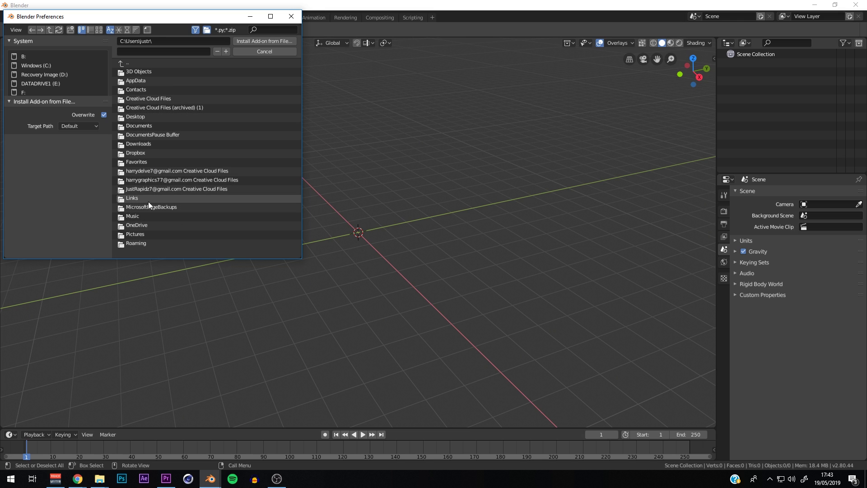
double_click(135, 117)
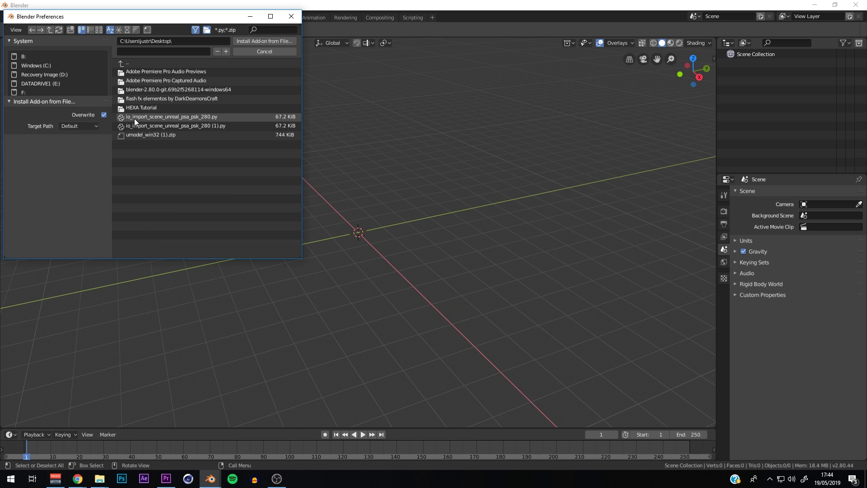
left_click(159, 129)
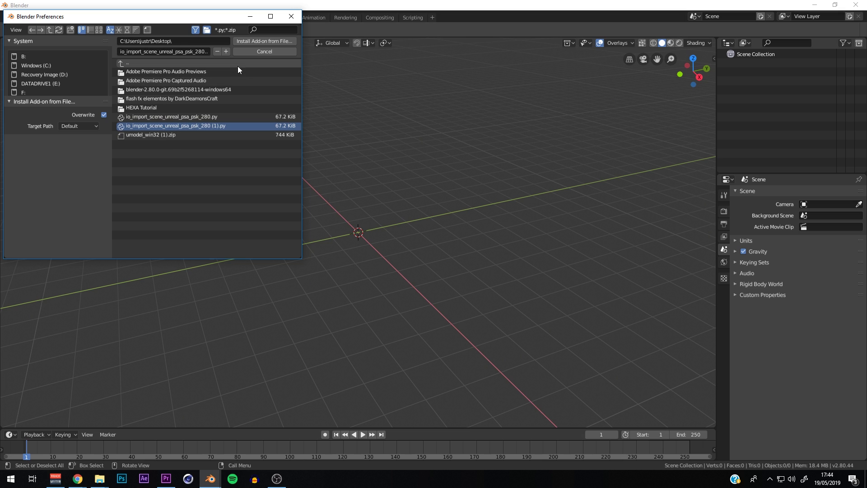
left_click(250, 54)
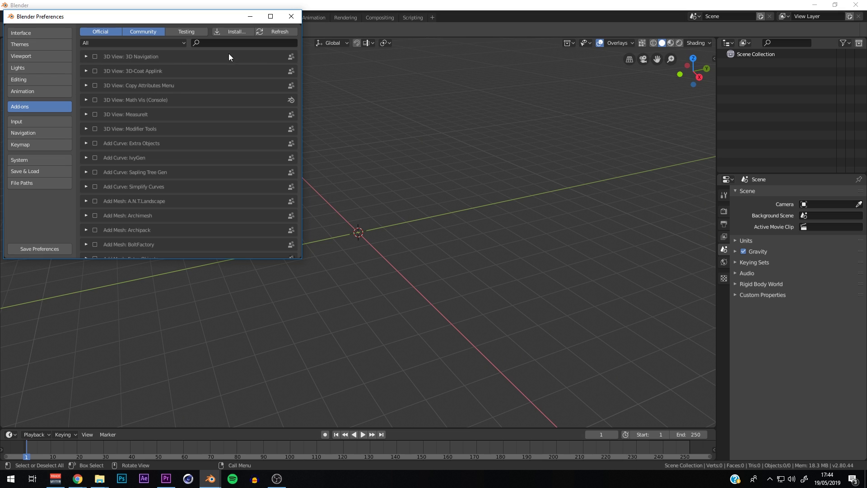
Step: Enable the add-on found by searching 'ps', verify File > Import lists it, and quit Blender
left_click(206, 42)
type("ps")
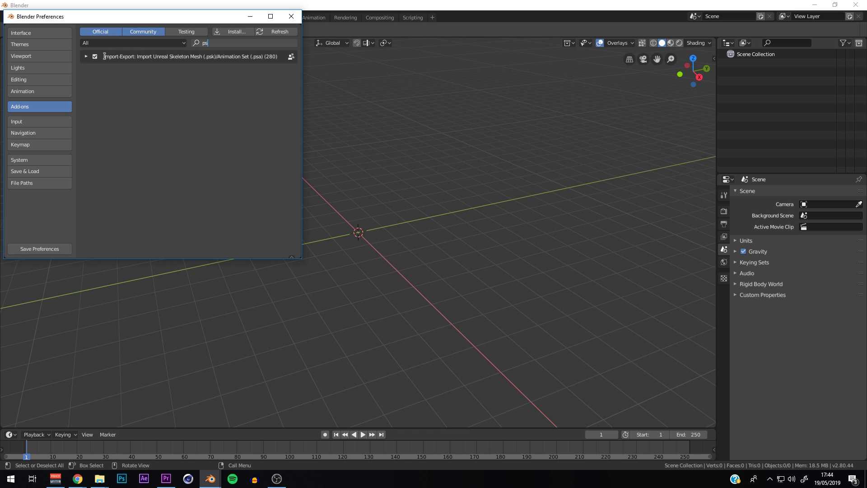
left_click(291, 17)
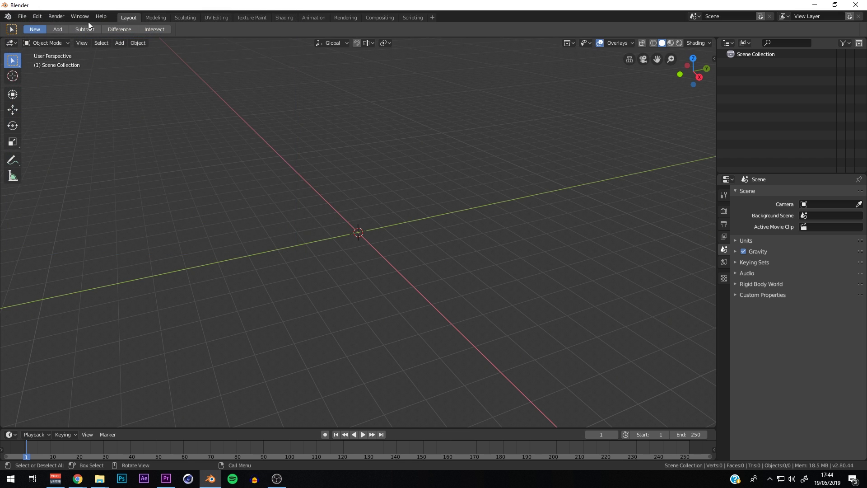
left_click(28, 19)
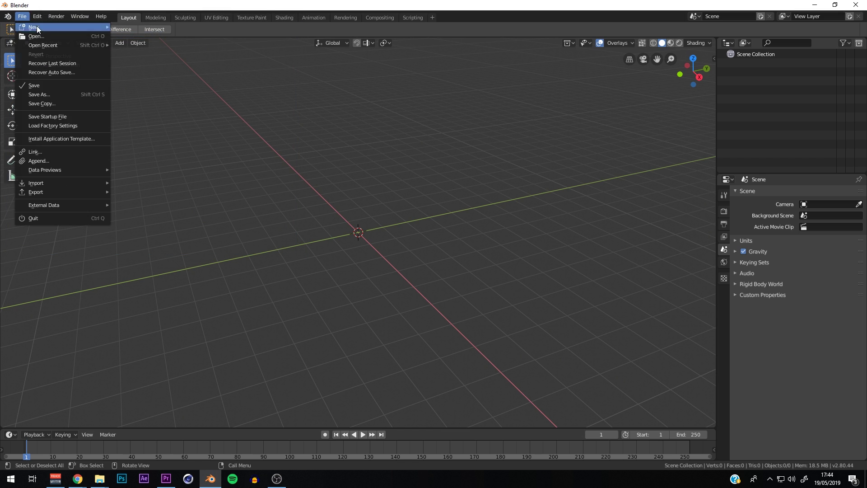
mouse_move(66, 182)
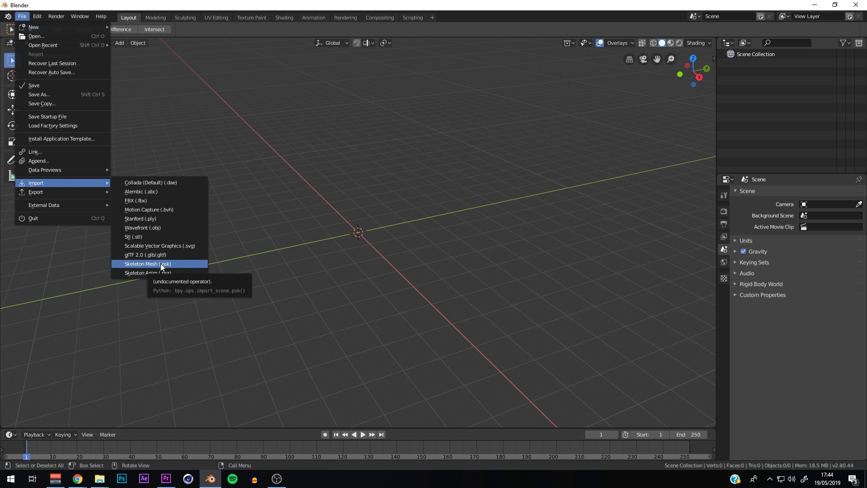
left_click(855, 5)
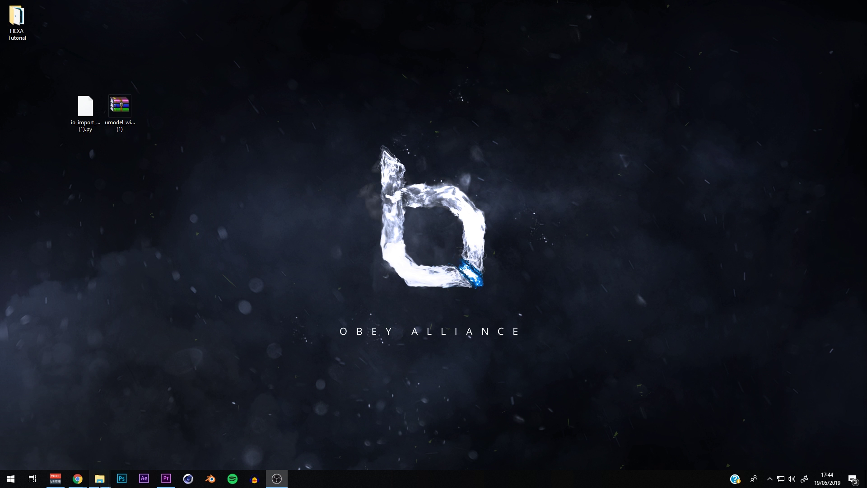
left_click(99, 479)
Step: Browse to the E:\Fortnite\FortniteGame\Content\Paks folder in File Explorer
left_click(106, 450)
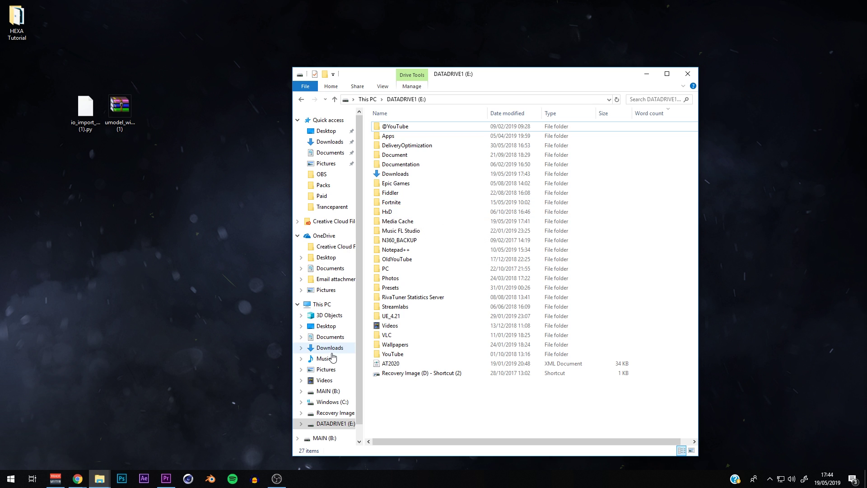
left_click(335, 404)
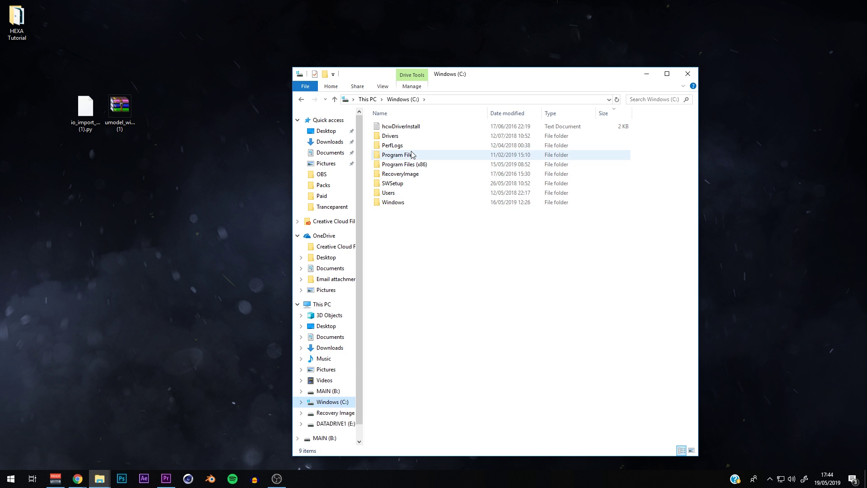
double_click(430, 155)
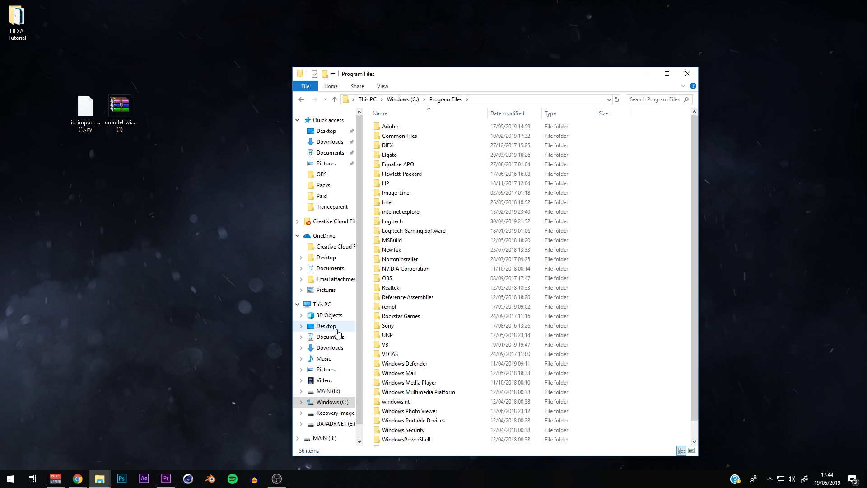
left_click(333, 424)
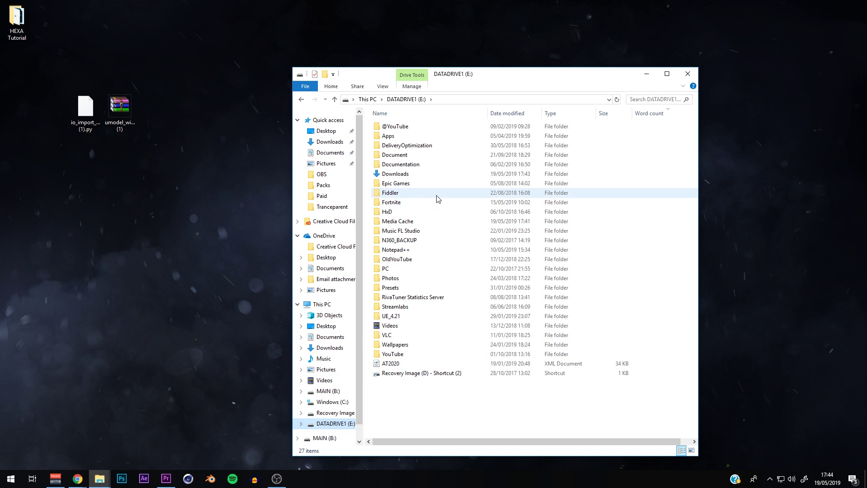
double_click(409, 204)
double_click(404, 137)
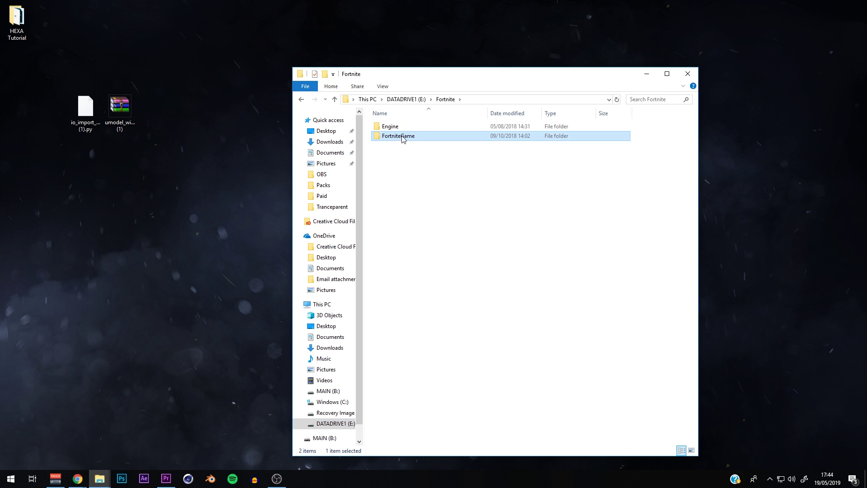
left_click(396, 137)
double_click(396, 136)
double_click(396, 145)
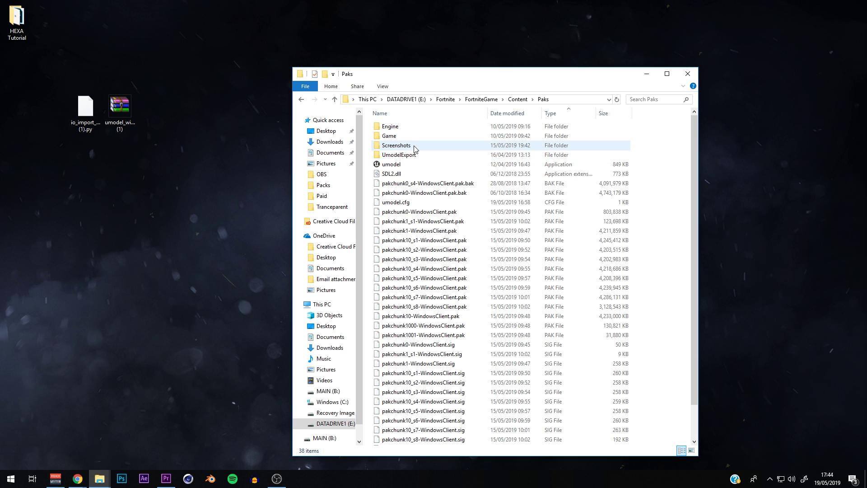
Step: Copy umodel.exe and SDL2.dll from the zip into Paks and run umodel from there
double_click(124, 125)
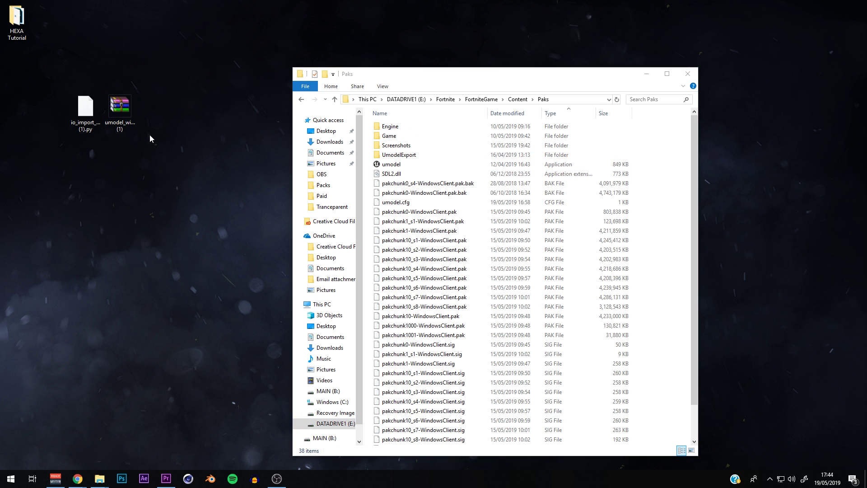
left_click_drag(520, 127, 406, 146)
left_click(702, 241)
left_click(821, 21)
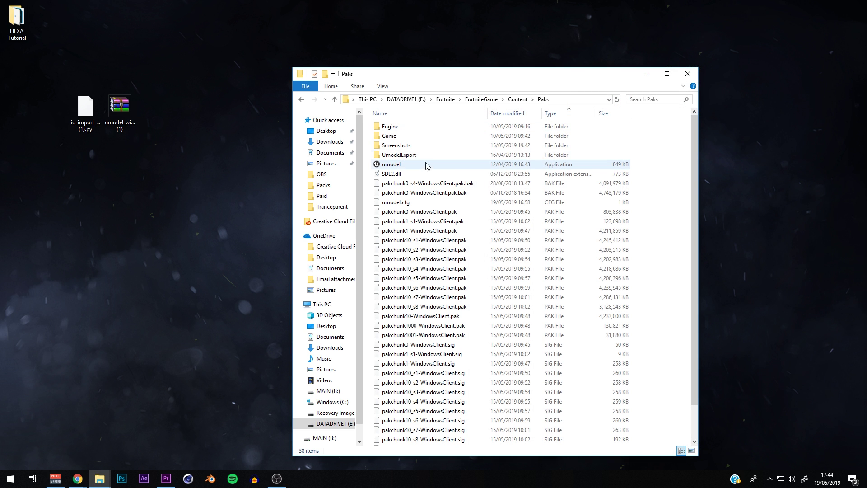
double_click(394, 163)
left_click(450, 246)
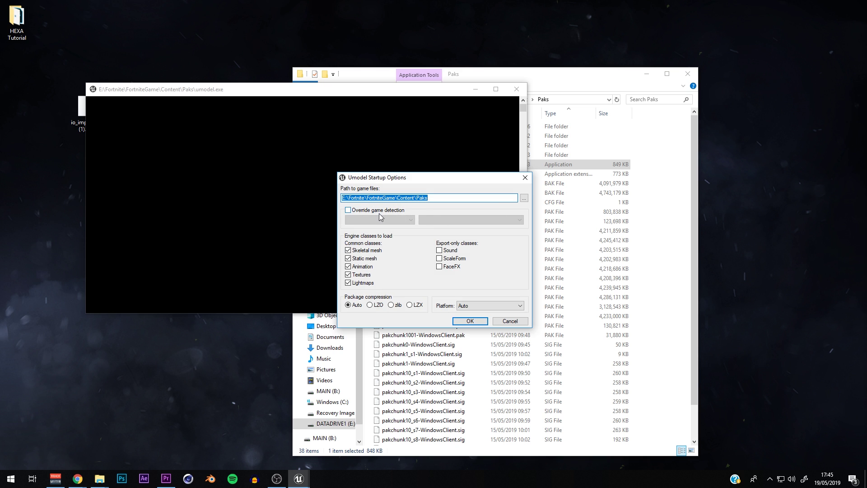
Step: Override game detection to Unreal engine 4 / 4.23, enable Sound export, and accept the startup options
left_click(377, 211)
left_click(379, 220)
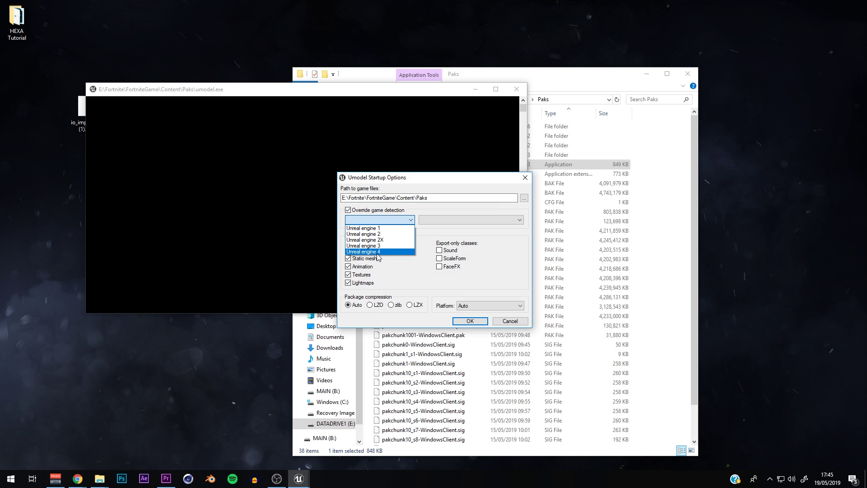
left_click(370, 253)
left_click(424, 220)
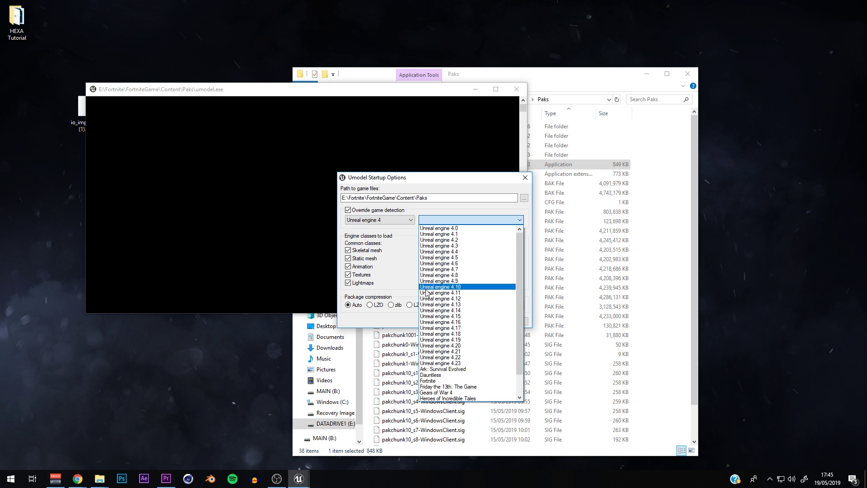
left_click(448, 364)
left_click(448, 252)
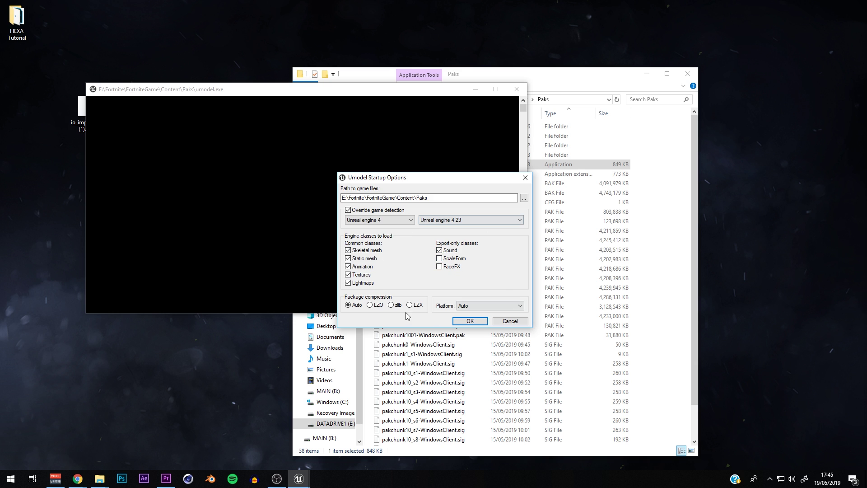
left_click(469, 321)
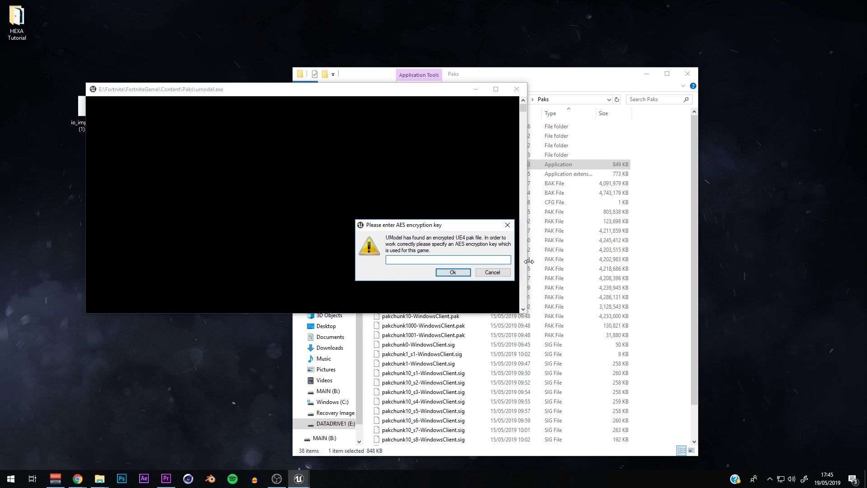
Step: Enter the AES key and expand Characters > Player > Female in the widened package tree
key("ctrl+v")
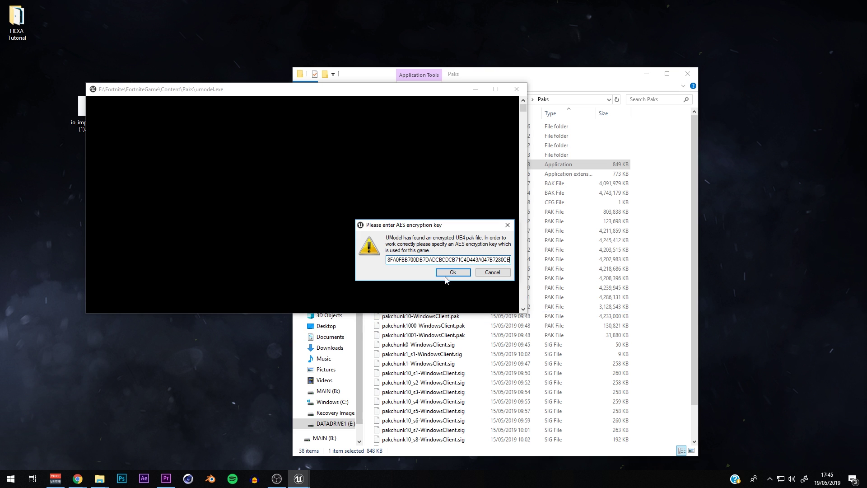
left_click(452, 272)
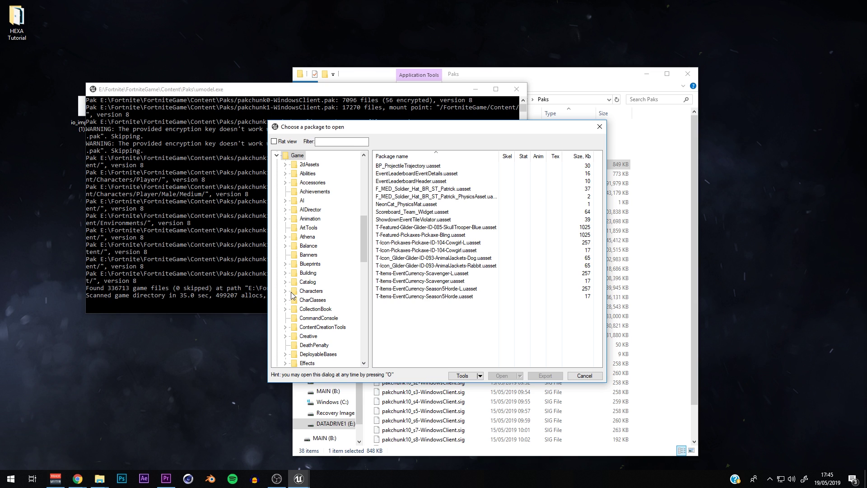
left_click(286, 291)
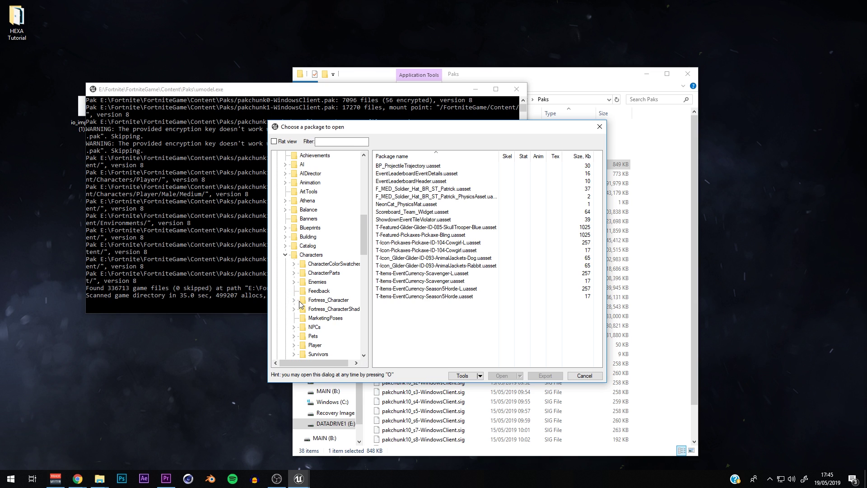
left_click(294, 327)
left_click(302, 327)
left_click_drag(268, 330, 110, 330)
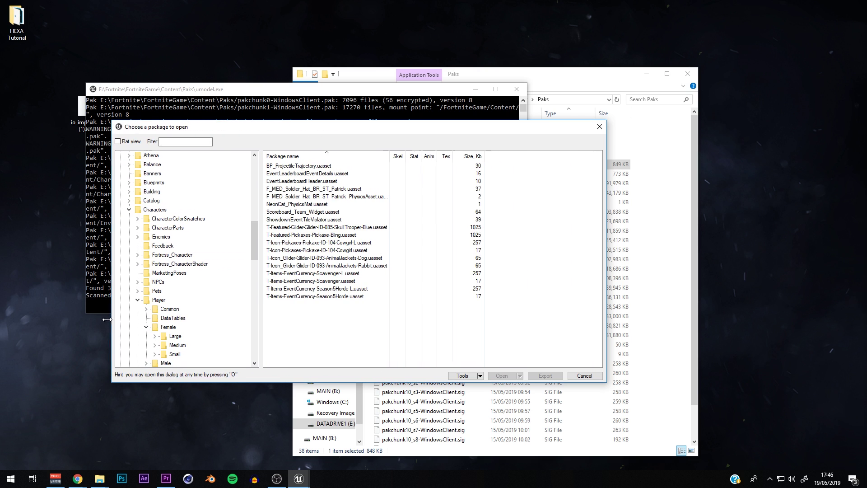
left_click_drag(607, 331, 703, 332)
scroll(178, 311, "down", 2)
Step: Open F_MED_Blue_Badass_Body_MESH from Medium > Bodies > F_MED_BlueBadass > Meshes and face it forward
left_click(155, 312)
scroll(177, 303, "down", 1)
left_click(161, 309)
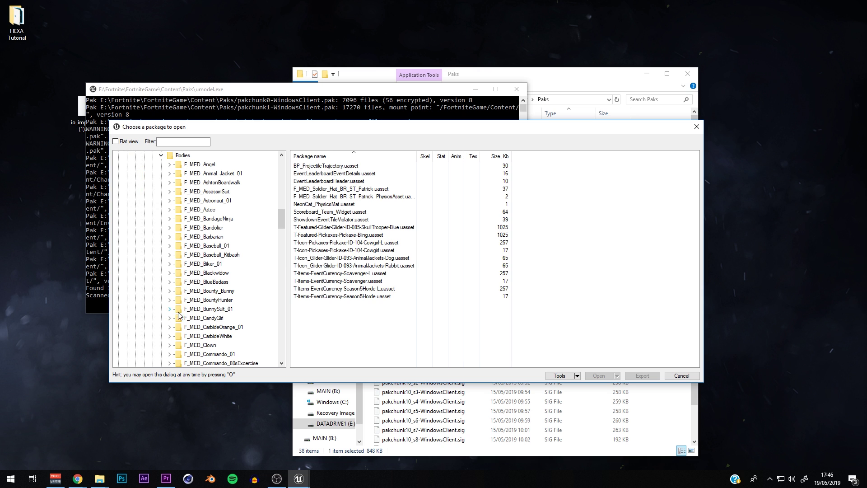
left_click(170, 282)
left_click(198, 311)
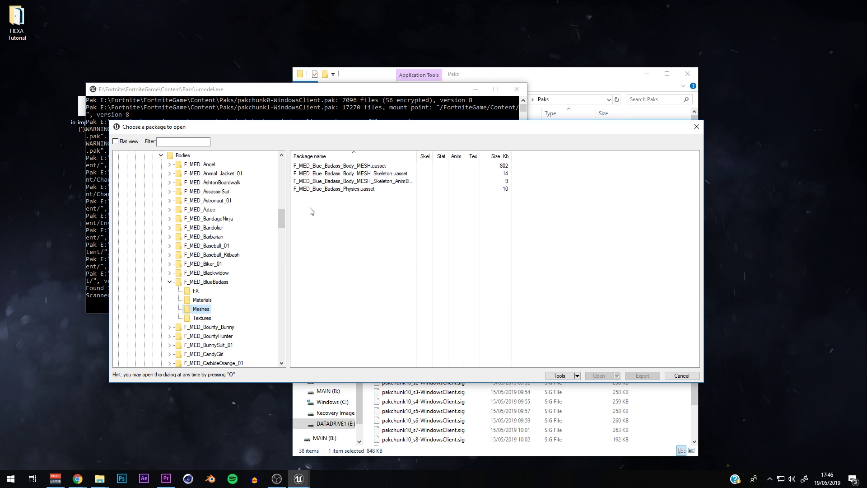
double_click(335, 172)
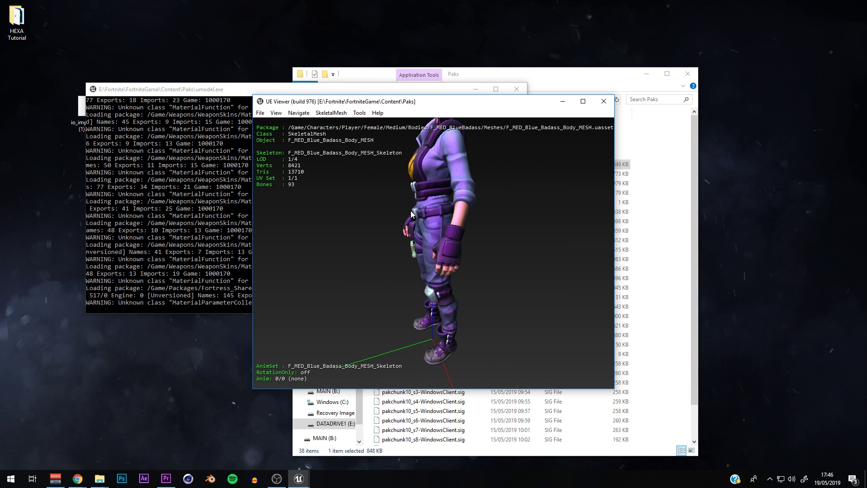
left_click_drag(430, 220, 431, 220)
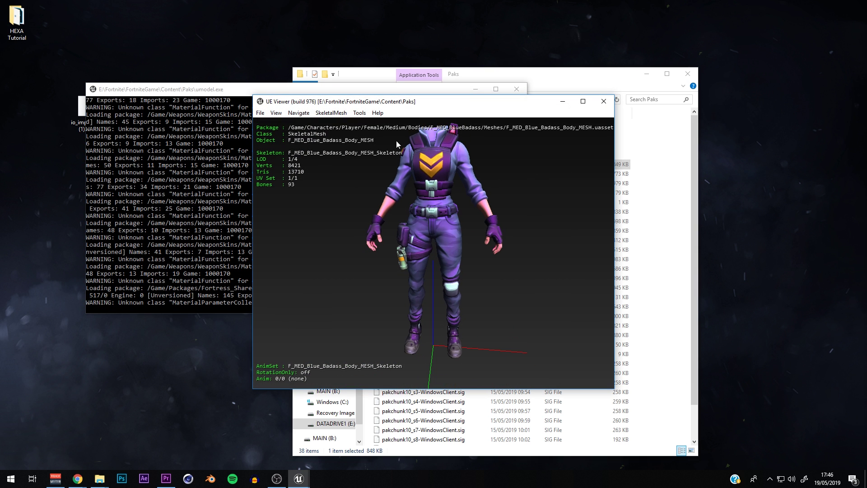
left_click(359, 113)
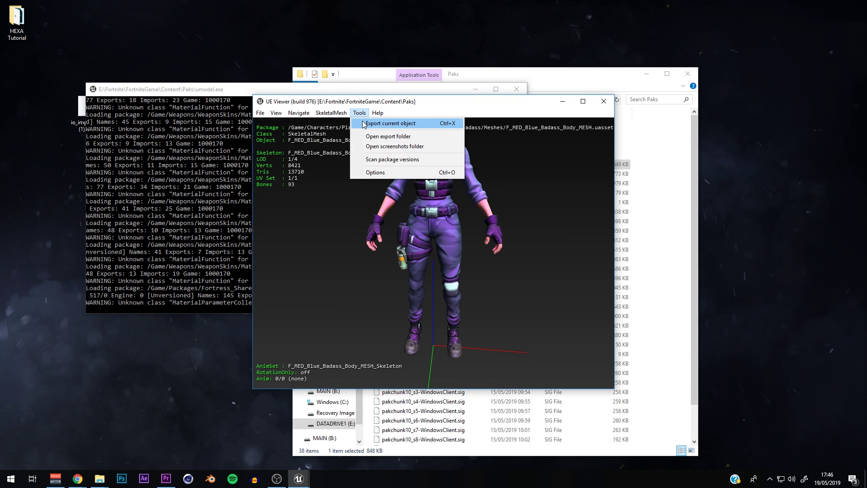
Step: Create a new folder named 'Test' on the desktop
left_click(123, 383)
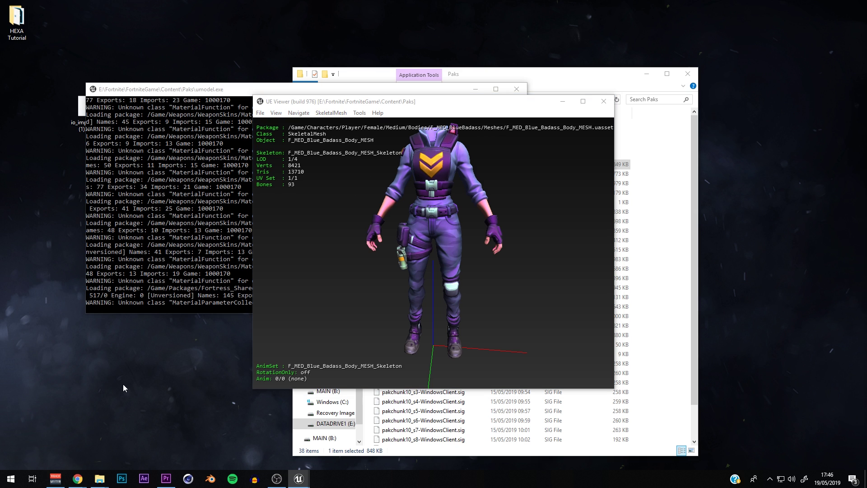
right_click(123, 384)
mouse_move(73, 353)
left_click(135, 358)
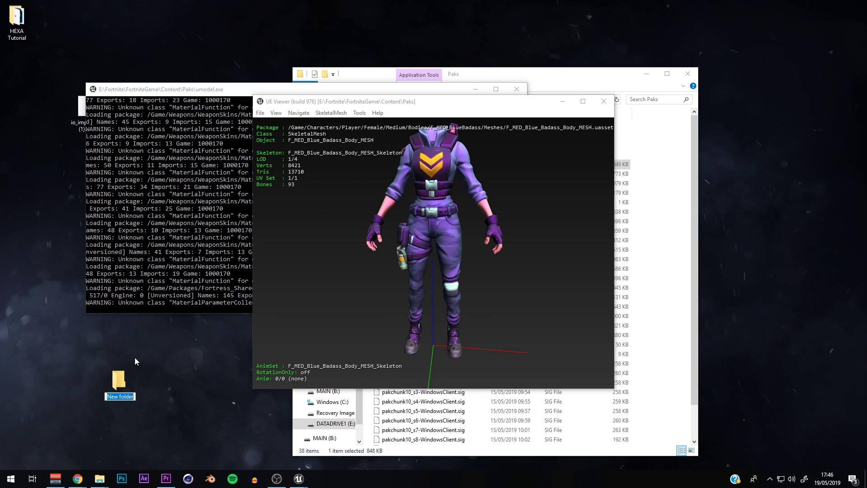
type("T")
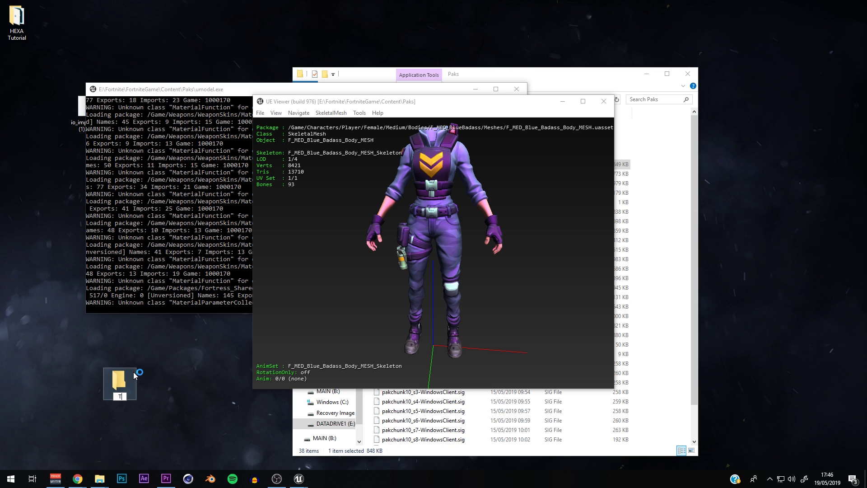
type("est")
key("Return")
Step: Set UE Viewer's export folder to Desktop\Test in Options
left_click(359, 113)
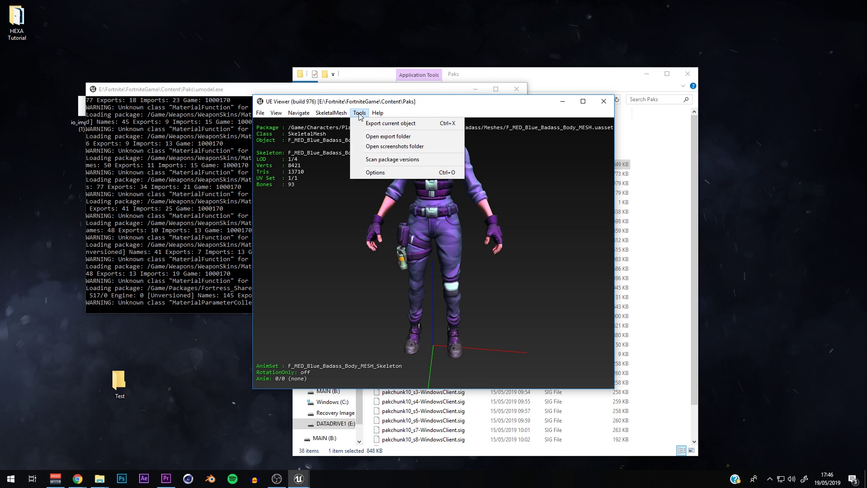
left_click(366, 172)
left_click(432, 224)
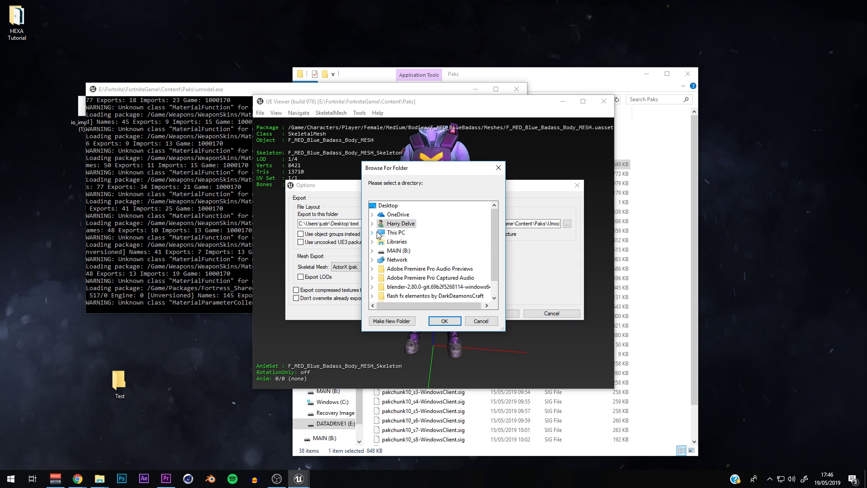
left_click(372, 232)
left_click(405, 223)
left_click(380, 223)
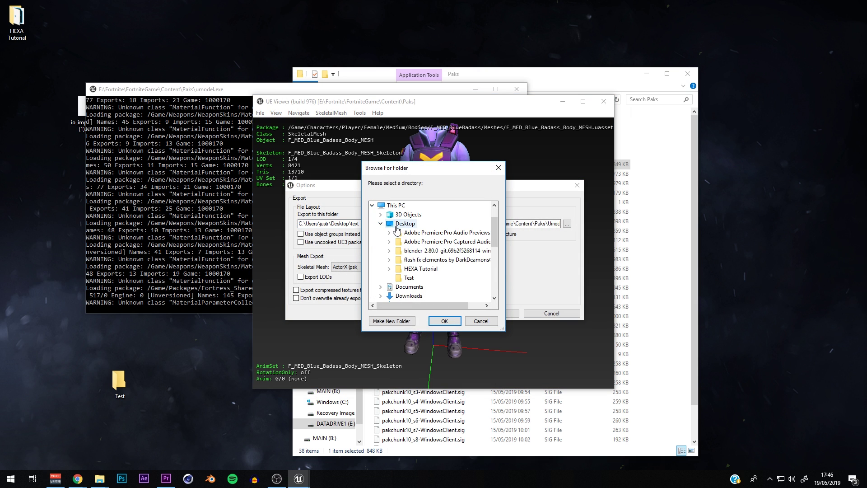
left_click(410, 277)
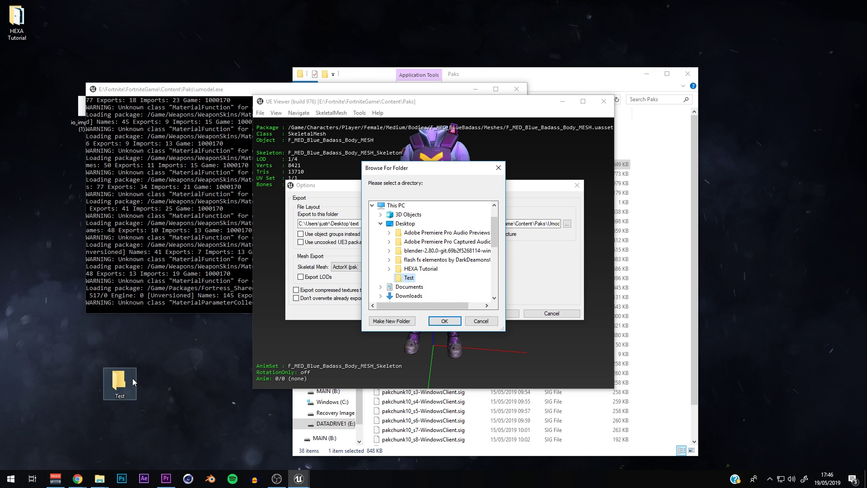
left_click(444, 320)
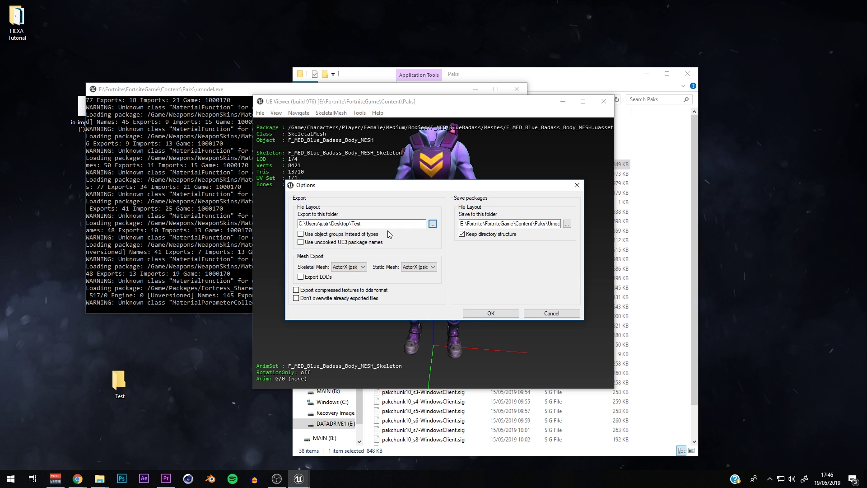
left_click(480, 316)
Step: Export the loaded body mesh and rotate the model to inspect it
left_click(359, 113)
left_click(375, 120)
left_click_drag(426, 166, 417, 194)
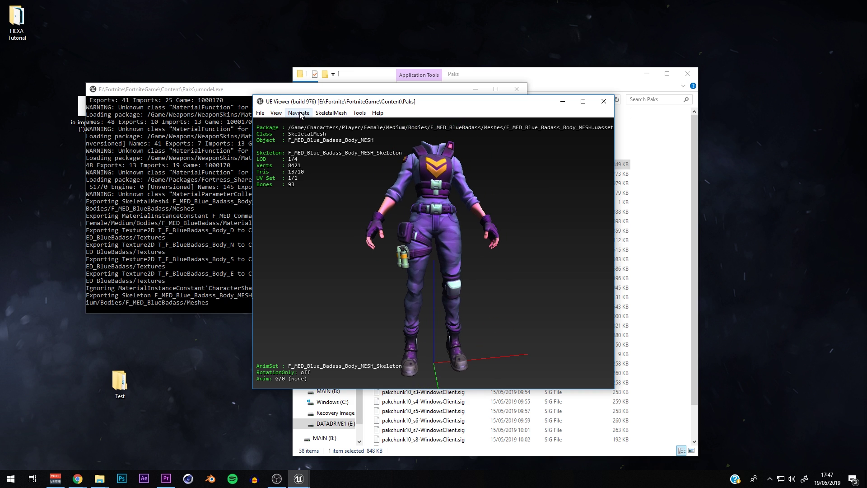
Step: Reopen the package browser, collapse Bodies, and expand the medium female Heads folder
left_click(260, 114)
left_click(275, 121)
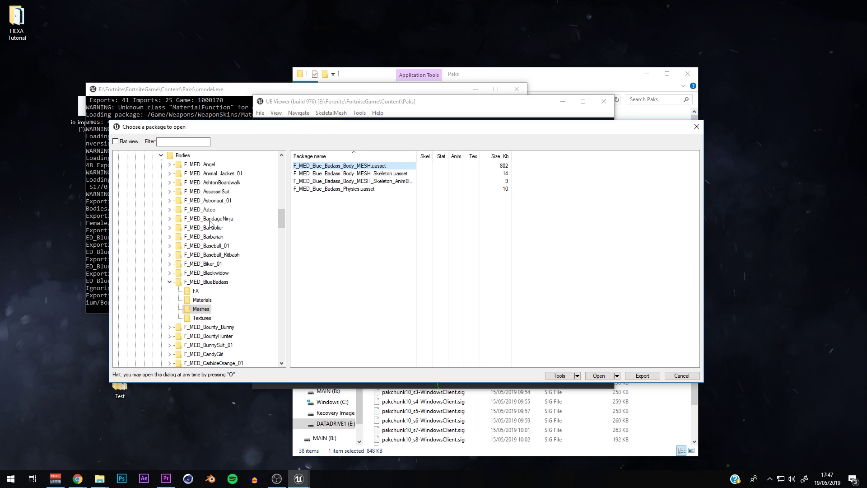
left_click(169, 282)
scroll(171, 244, "up", 3)
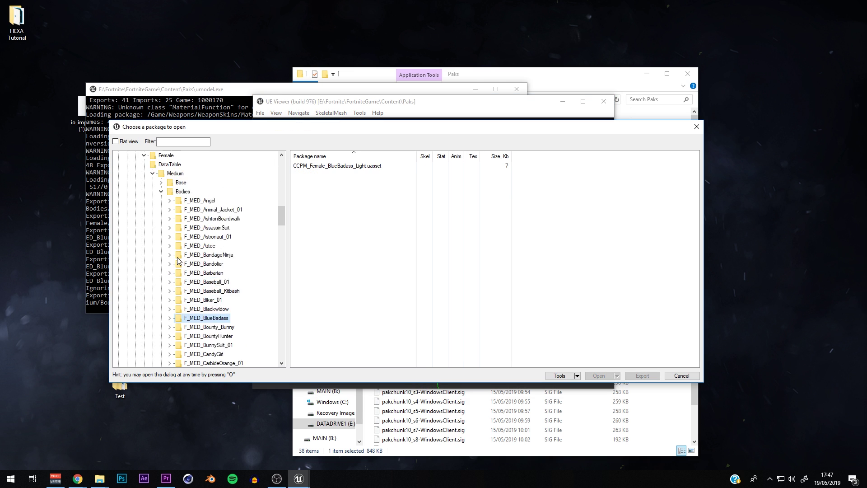
left_click(161, 228)
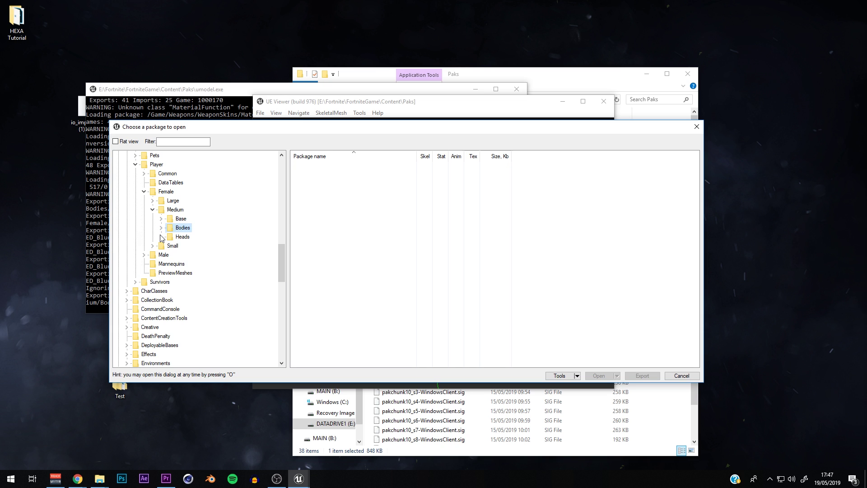
left_click(161, 236)
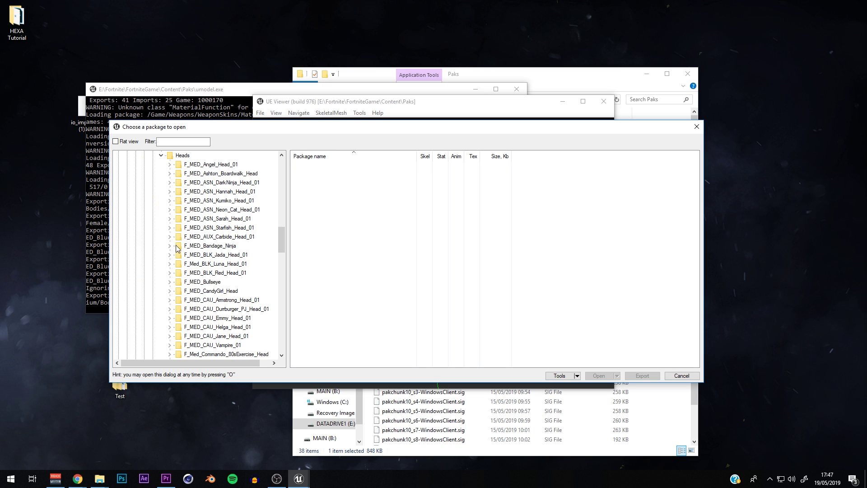
scroll(179, 251, "up", 1)
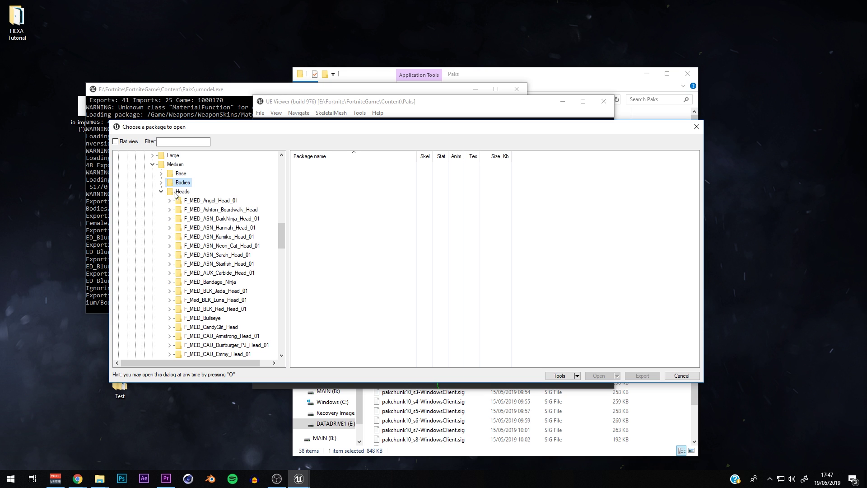
Step: Open the F_MED_ASN_Starfish_Head_01 head mesh and export it
left_click(170, 263)
left_click(187, 283)
double_click(334, 164)
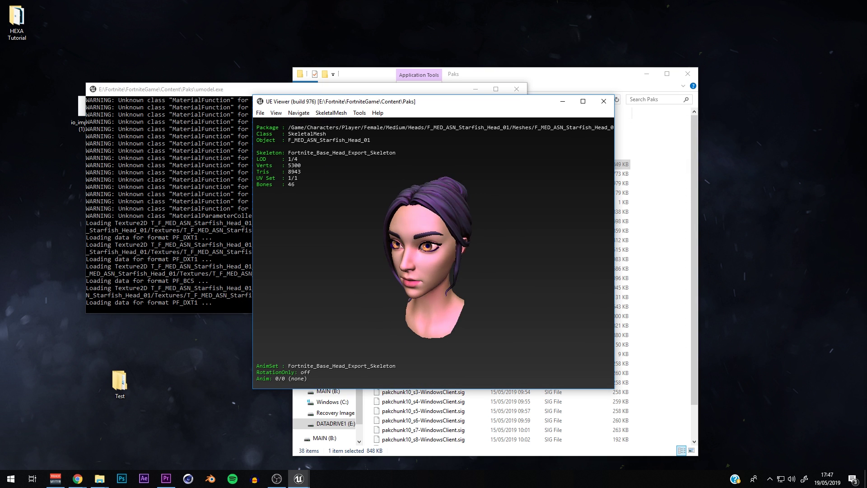
left_click(358, 114)
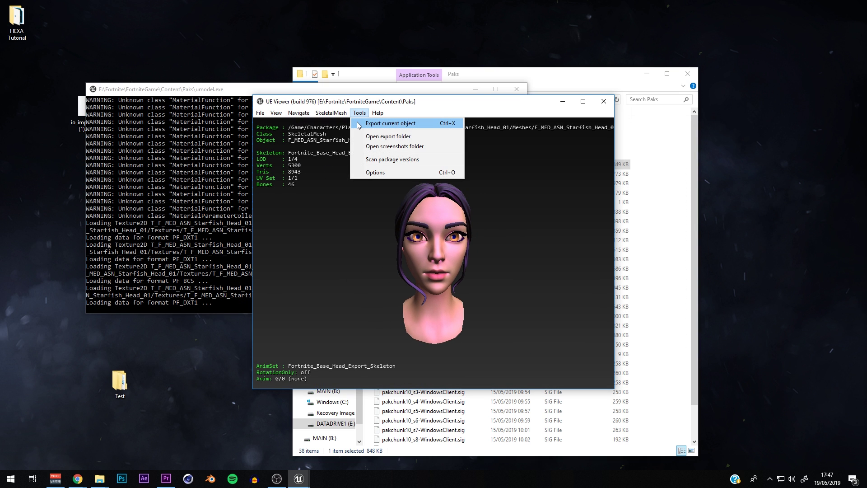
left_click(359, 124)
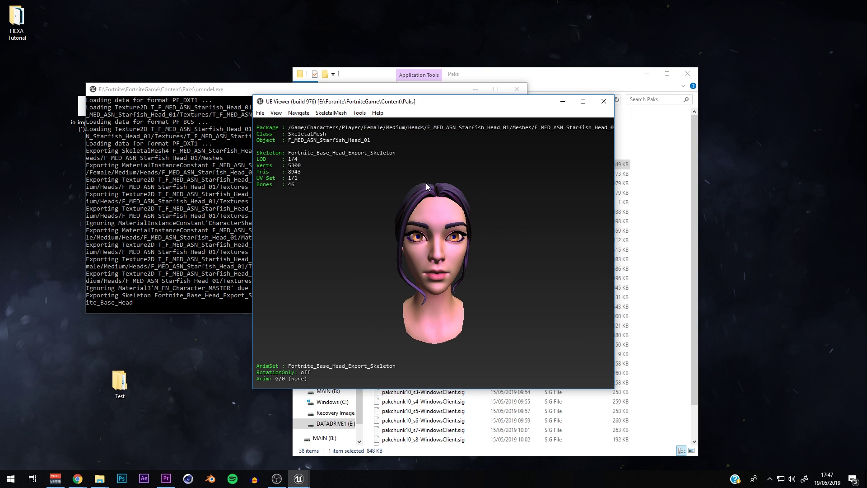
Step: Reopen the package browser and collapse the Heads, Medium and character size folders
left_click(260, 113)
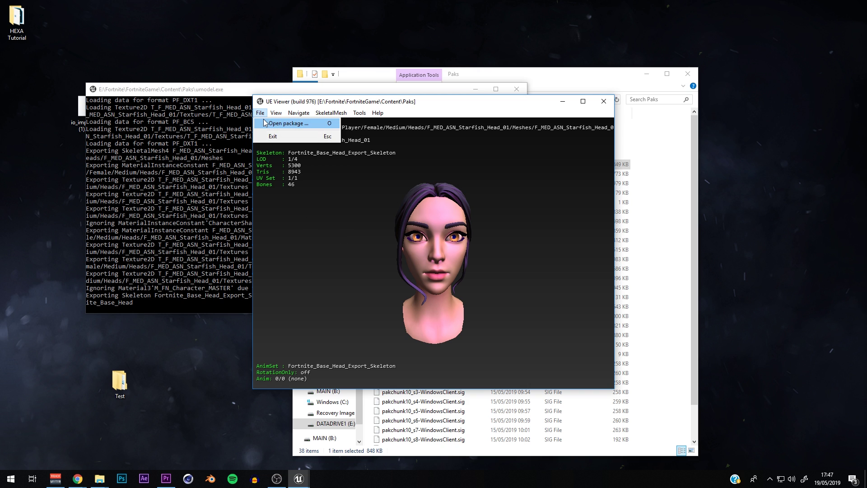
left_click(271, 121)
left_click(161, 191)
left_click(153, 165)
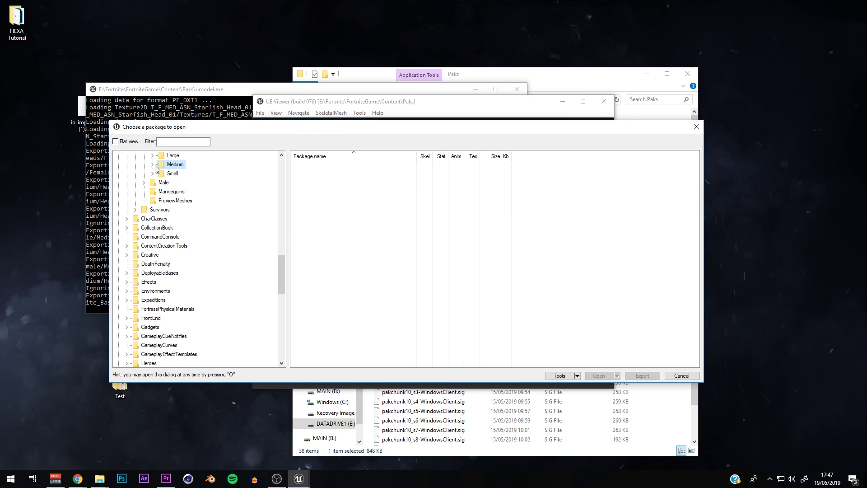
scroll(145, 220, "up", 2)
left_click(143, 183)
scroll(141, 239, "down", 5)
scroll(141, 248, "down", 9)
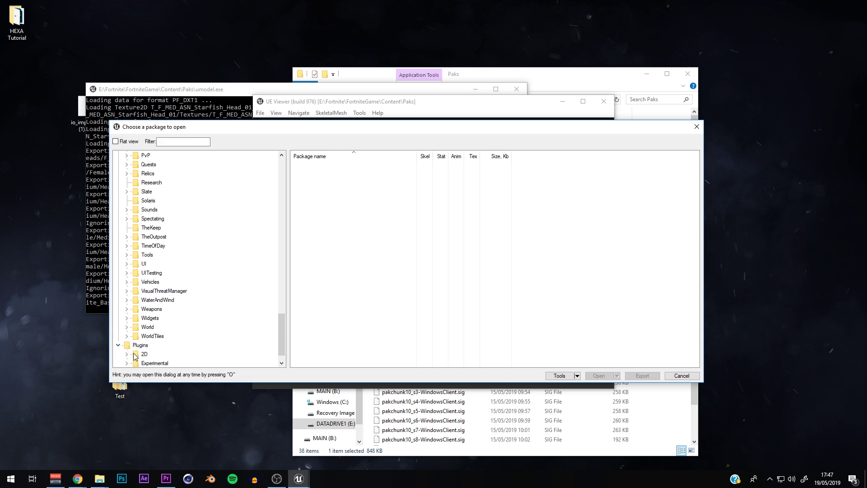
Step: Preview the SK_AMR rifle mesh from Weapons > FORT_Rifles > Mesh in a side view
left_click(132, 311)
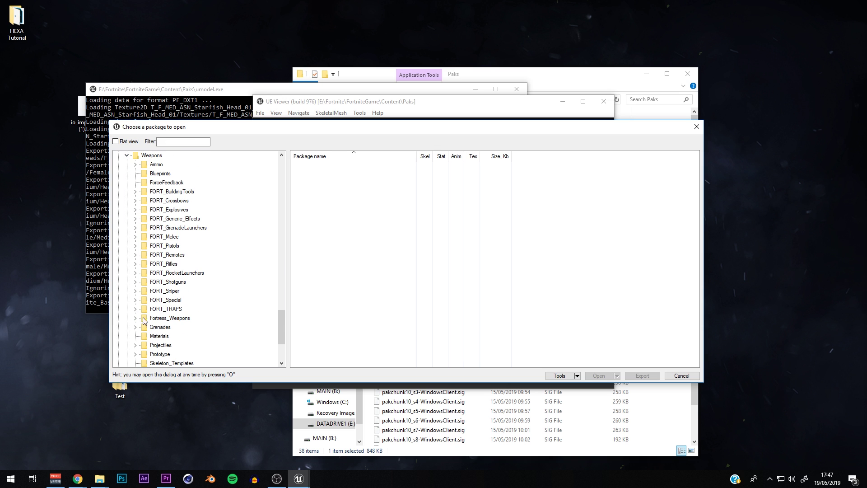
double_click(140, 264)
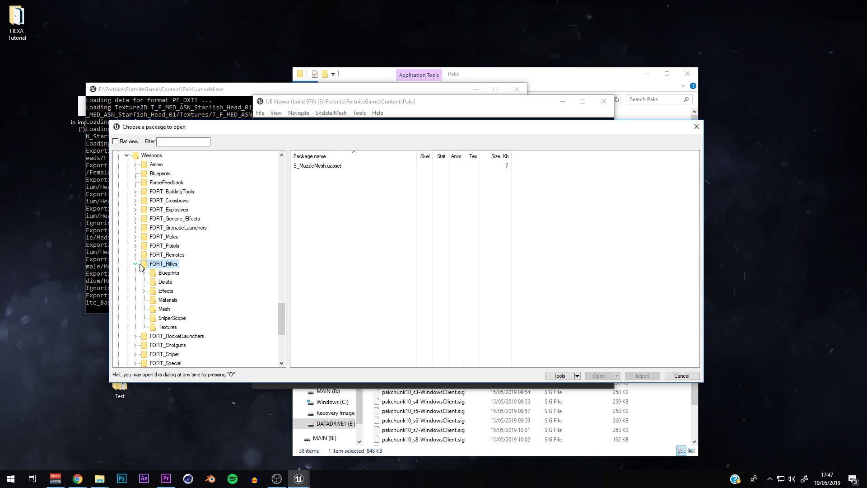
left_click(164, 309)
left_click(316, 213)
double_click(316, 213)
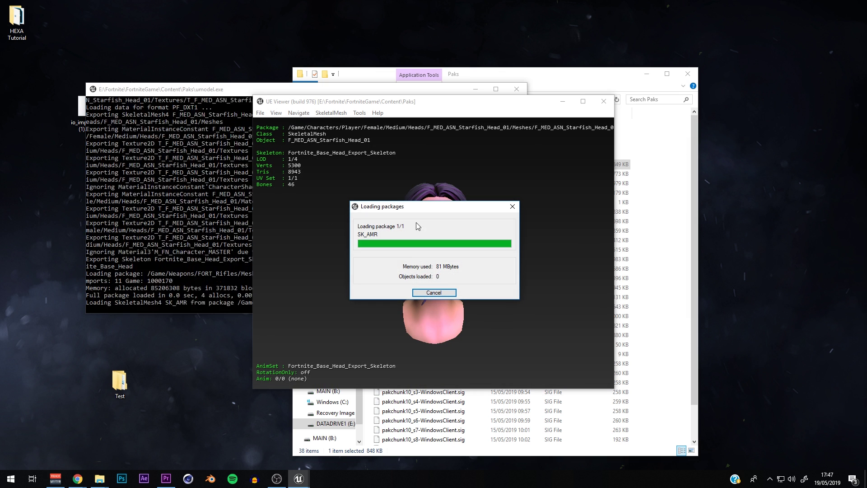
left_click_drag(410, 223, 379, 246)
Step: Preview the S_ConcreteSlab mesh from Environments > Props > DriveIn > Meshes
left_click(260, 113)
left_click(276, 121)
scroll(142, 258, "up", 4)
scroll(143, 258, "up", 8)
scroll(142, 219, "up", 4)
left_click(134, 290)
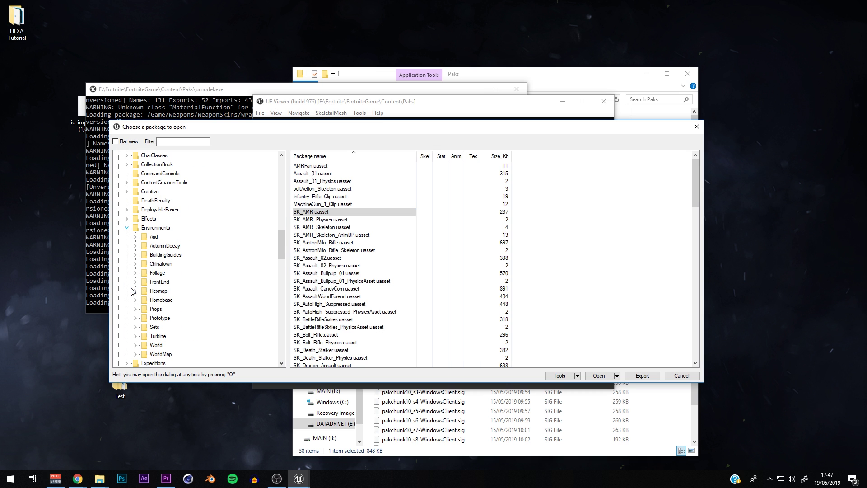
double_click(145, 310)
left_click(144, 300)
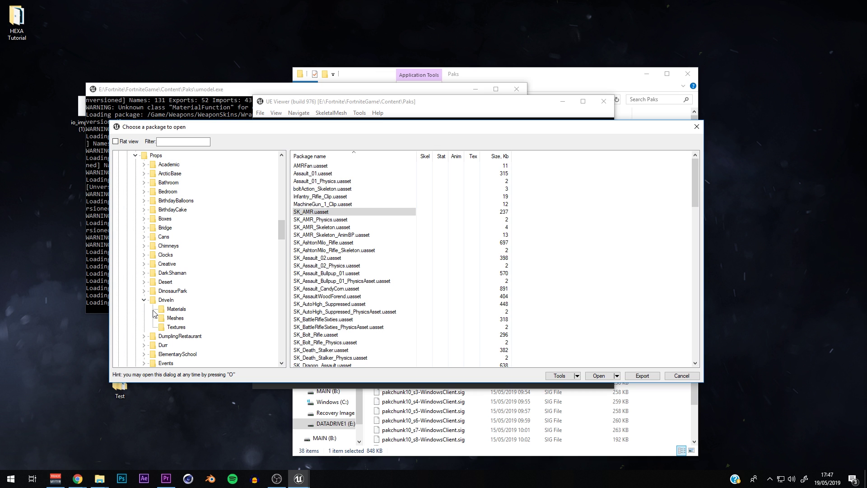
left_click(174, 319)
double_click(316, 166)
left_click_drag(392, 215, 436, 194)
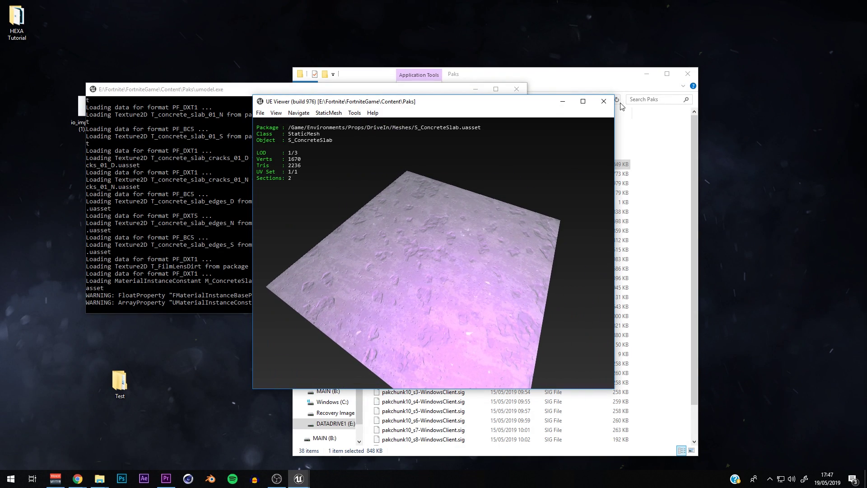
Step: Close UE Viewer, its console and the Explorer windows, then bring up Blender
left_click(603, 101)
left_click(688, 74)
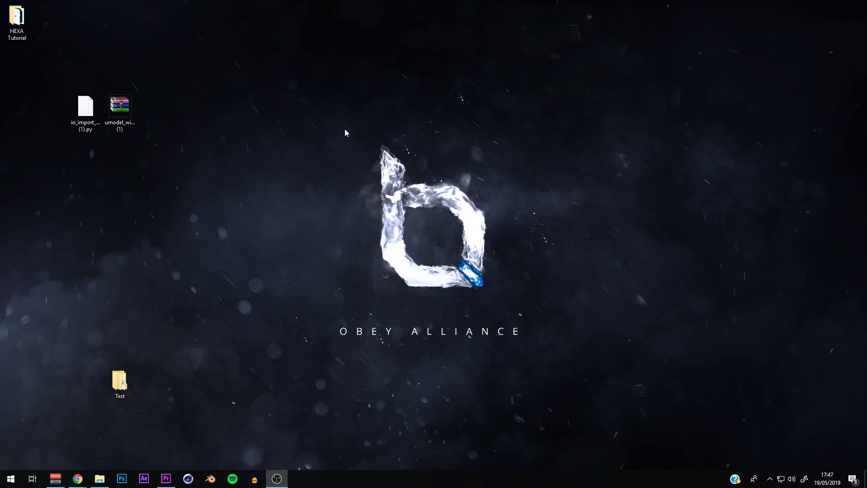
left_click(210, 479)
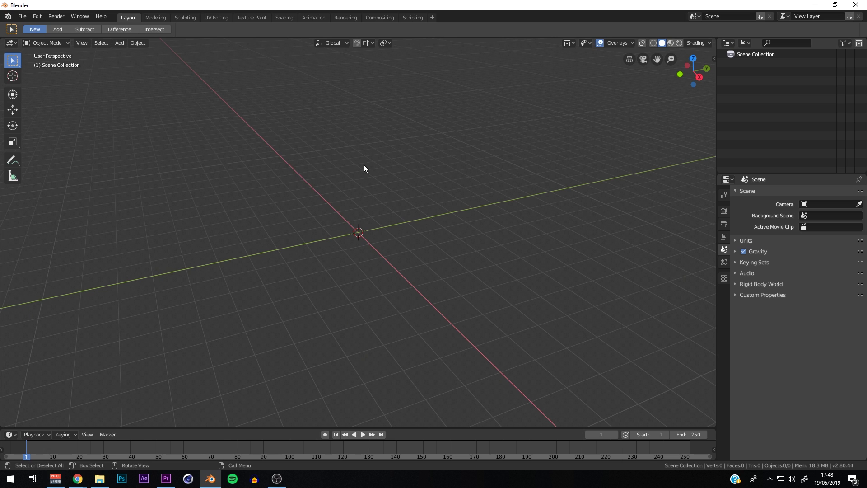
Step: Start a PSK import and browse Desktop > Test > Game > Characters > Player > Female > Medium
left_click(27, 17)
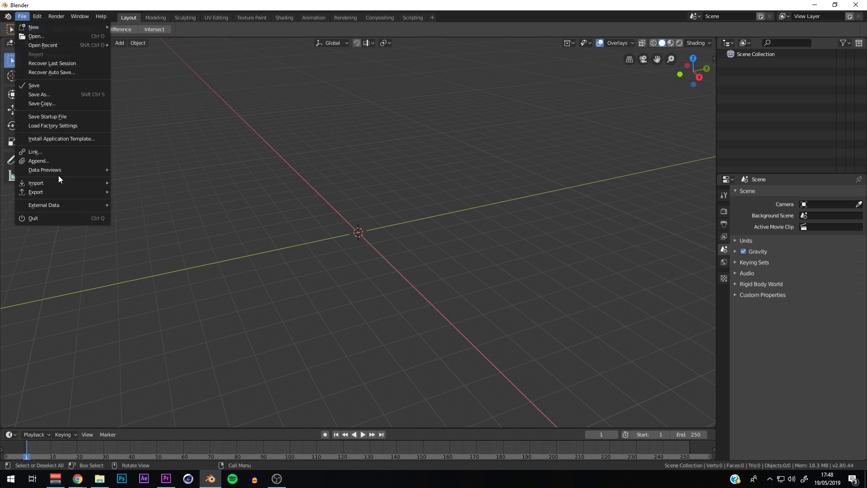
mouse_move(58, 182)
left_click(166, 259)
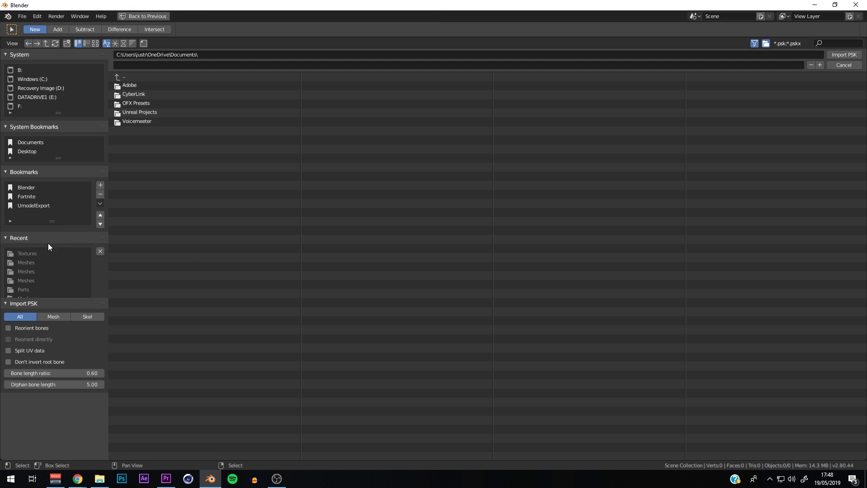
left_click(31, 151)
left_click(120, 129)
left_click(145, 86)
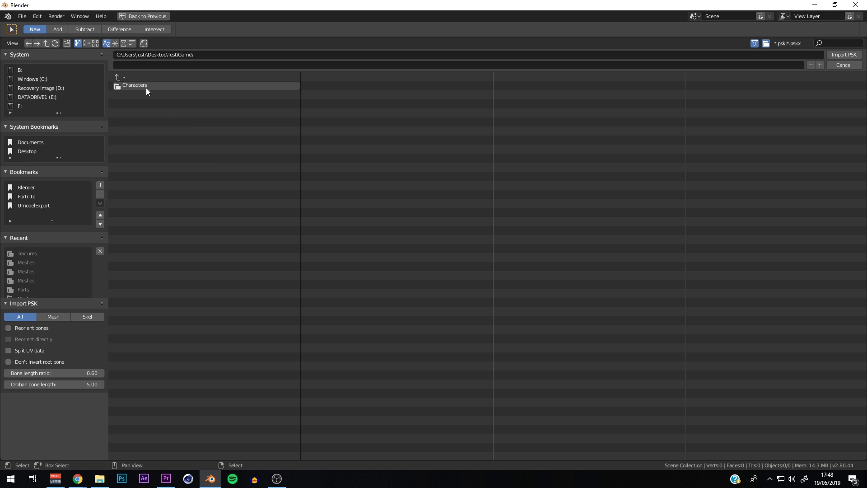
left_click(145, 85)
left_click(150, 85)
left_click(151, 86)
left_click(154, 87)
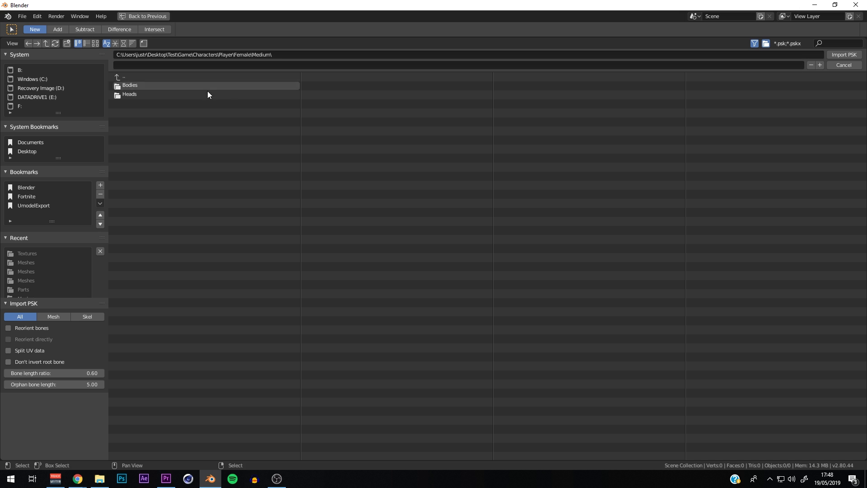
Step: From Bodies > F_MED_BlueBadass > Meshes, import F_MED_Blue_Badass_Body_MESH.psk
left_click(159, 88)
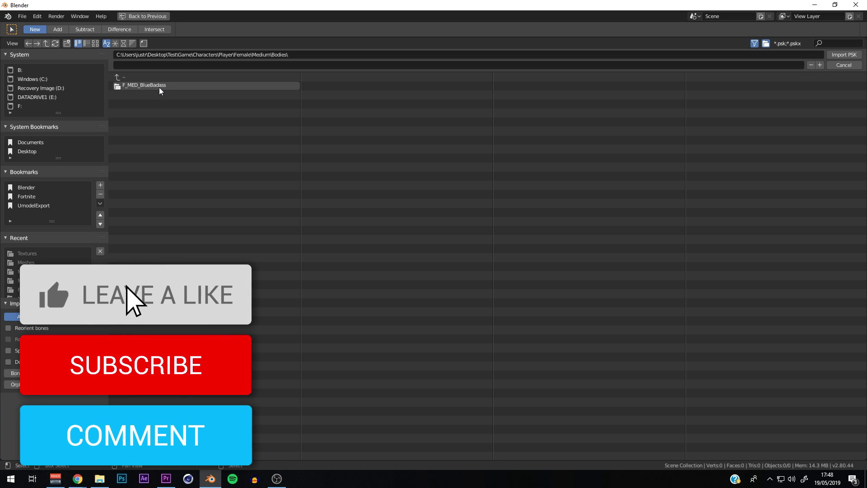
left_click(131, 86)
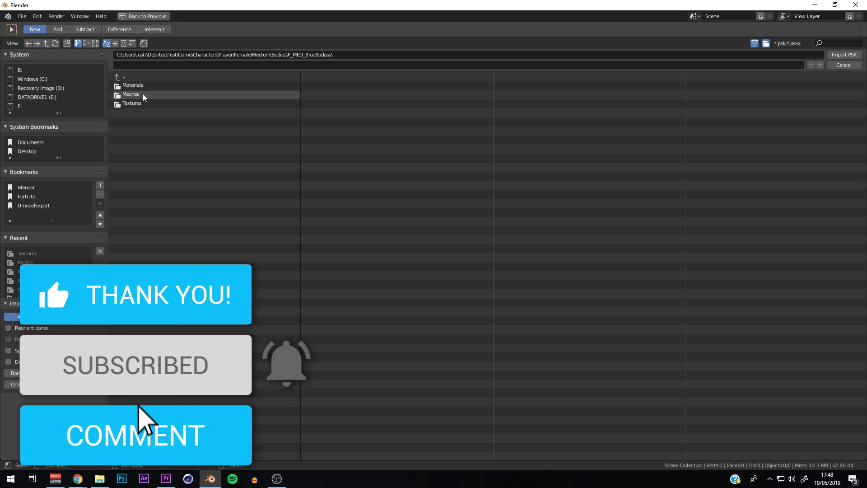
left_click(134, 79)
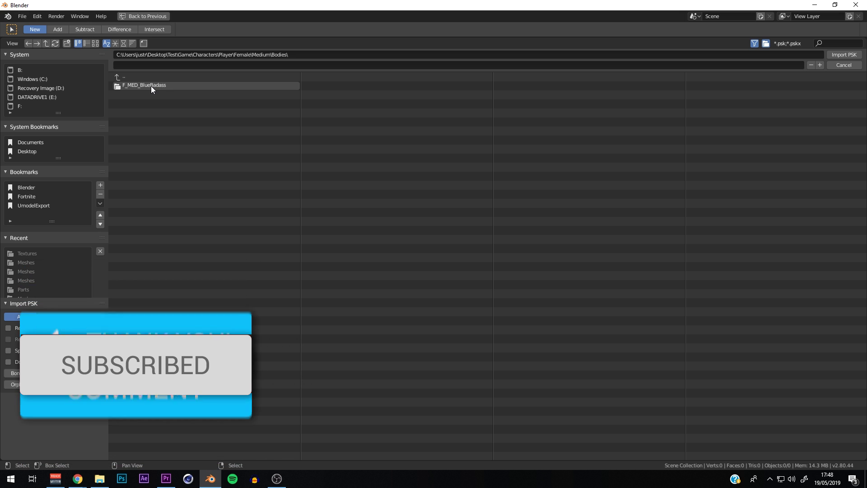
left_click(156, 87)
left_click(151, 94)
left_click(152, 86)
left_click(842, 55)
scroll(479, 126, "down", 6)
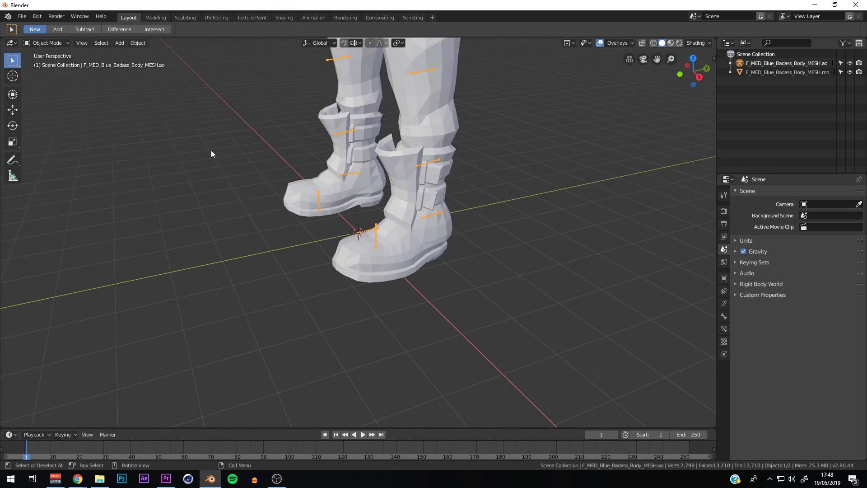
Step: Import the head .psk from Heads > F_MED_ASN_Starfish_Head_01 > Meshes
scroll(386, 110, "up", 2)
left_click(22, 16)
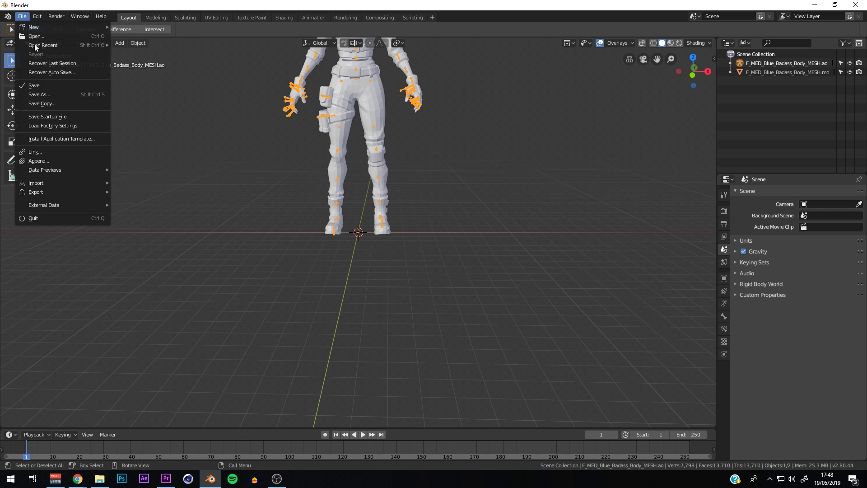
mouse_move(52, 182)
left_click(161, 266)
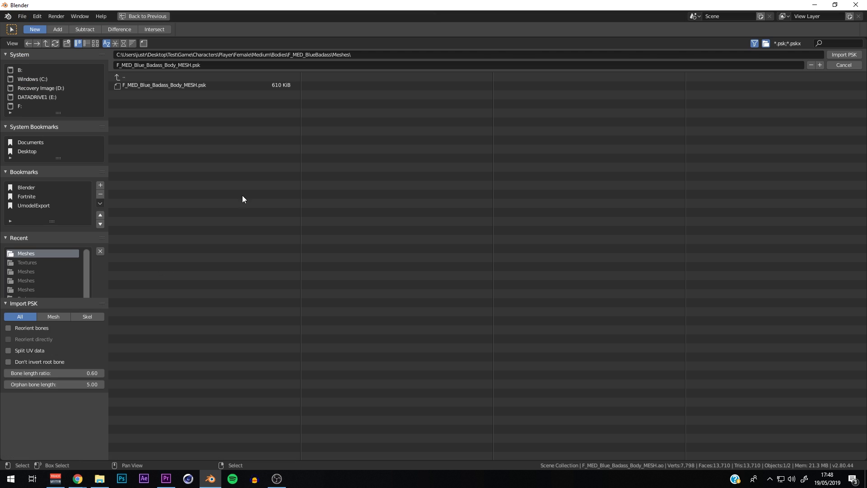
left_click(169, 79)
left_click(140, 76)
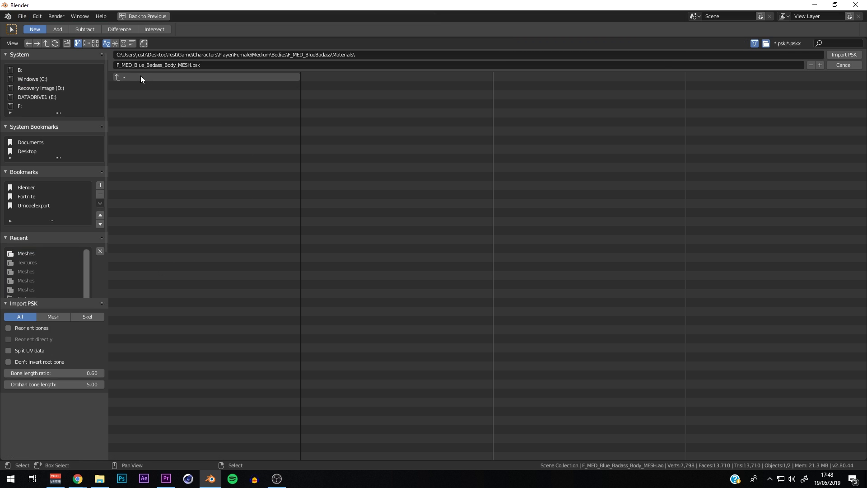
left_click(140, 78)
left_click(141, 93)
left_click(151, 85)
left_click(151, 93)
left_click(156, 87)
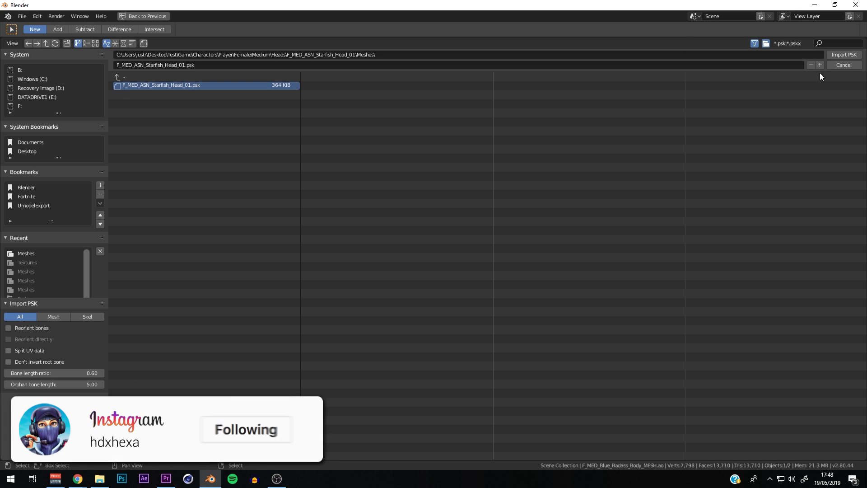
left_click(844, 54)
Step: Frame the whole character, close in on the torso and select the head's face bones
key("Home")
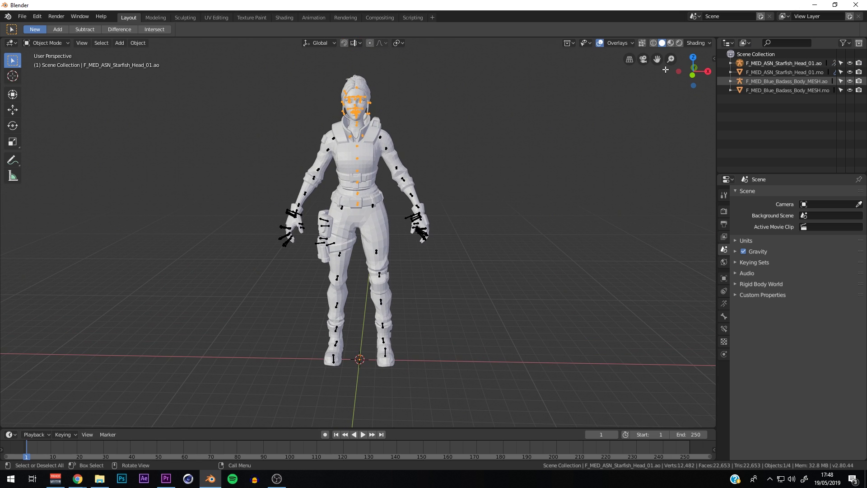
middle_click_drag(474, 142, 383, 157)
scroll(388, 149, "up", 4)
left_click_drag(657, 59, 657, 137)
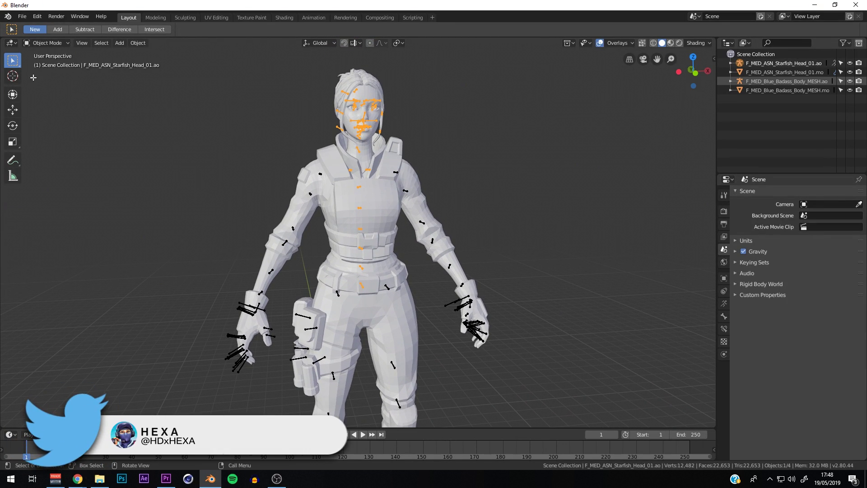
scroll(563, 119, "up", 2)
left_click_drag(657, 59, 659, 82)
left_click(370, 143)
left_click(371, 156)
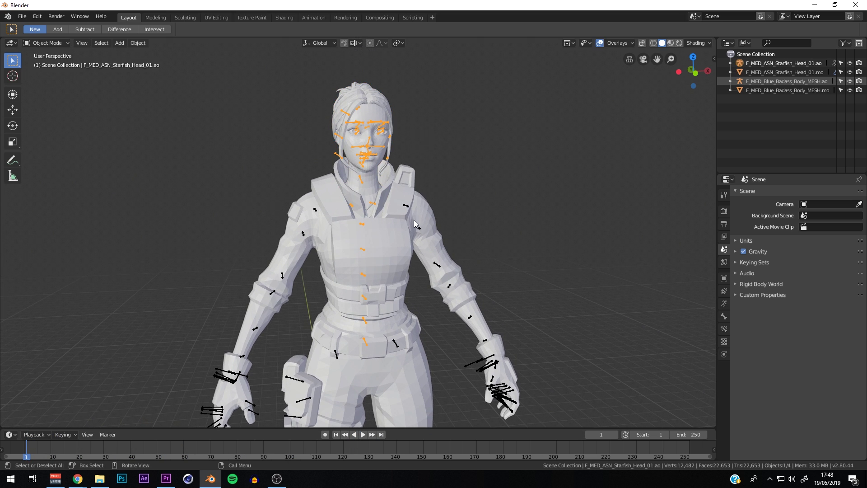
left_click(412, 144)
left_click(390, 154)
Step: Join the head armature into the body armature with Ctrl+J
left_click(389, 156)
scroll(354, 182, "down", 2)
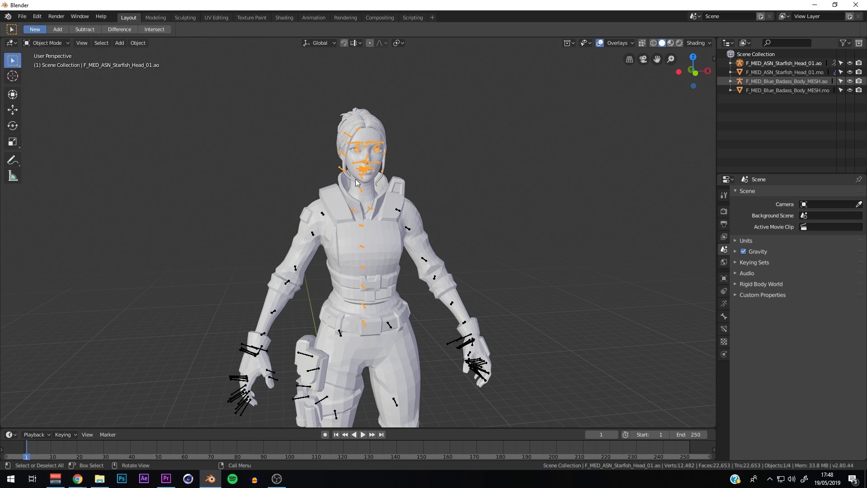
left_click(245, 349, "shift")
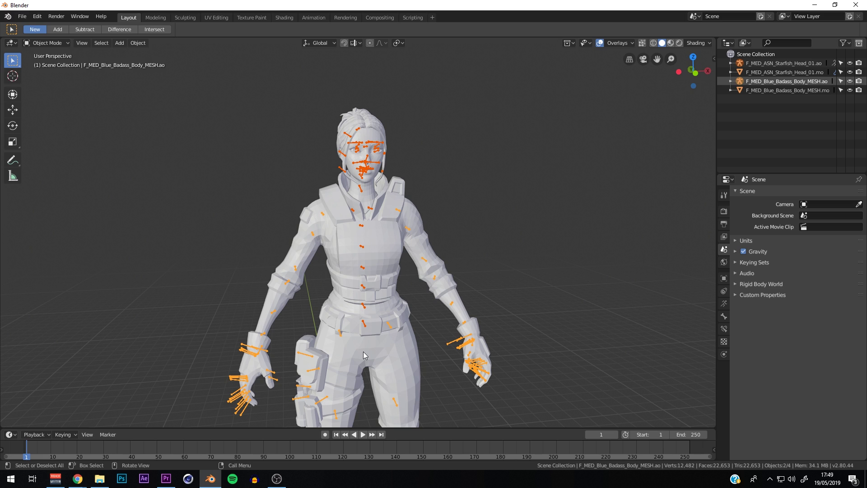
key("ctrl")
key("ctrl+j")
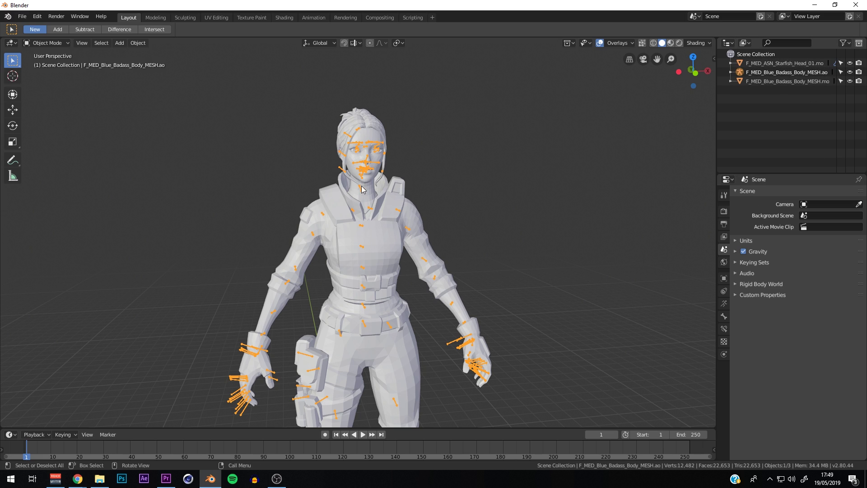
Step: Join the head mesh into the body mesh with Ctrl+J
left_click(365, 128)
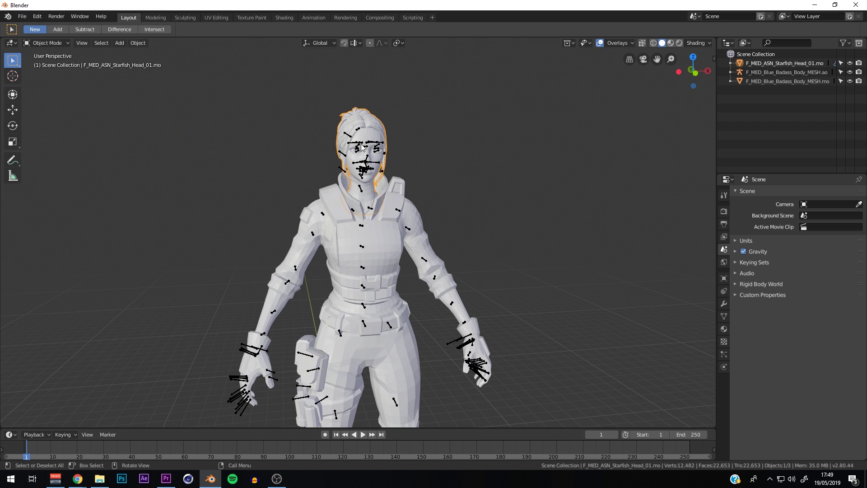
key("shift")
left_click(312, 211, "shift")
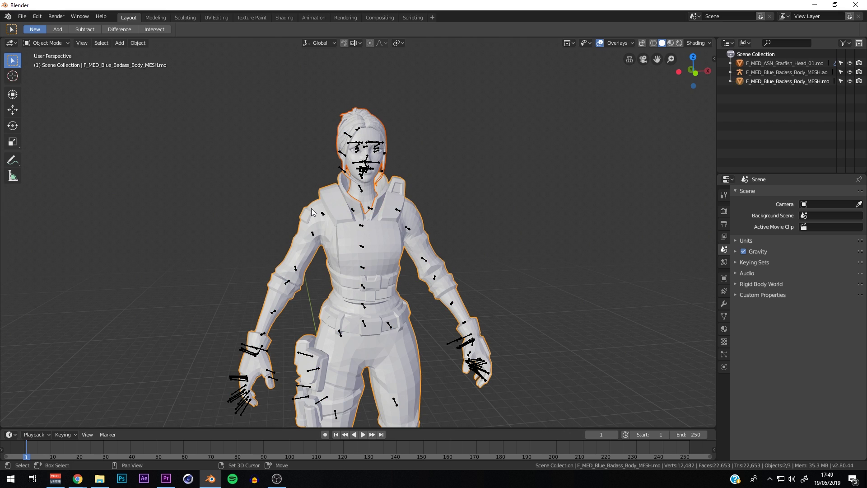
key("ctrl")
key("ctrl+j")
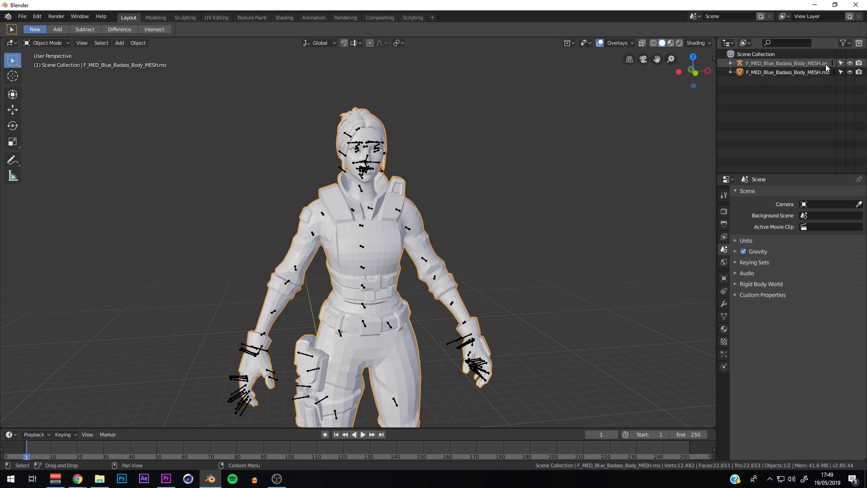
Step: Toggle the armature's viewport visibility off and on, then reselect the body mesh
left_click(849, 64)
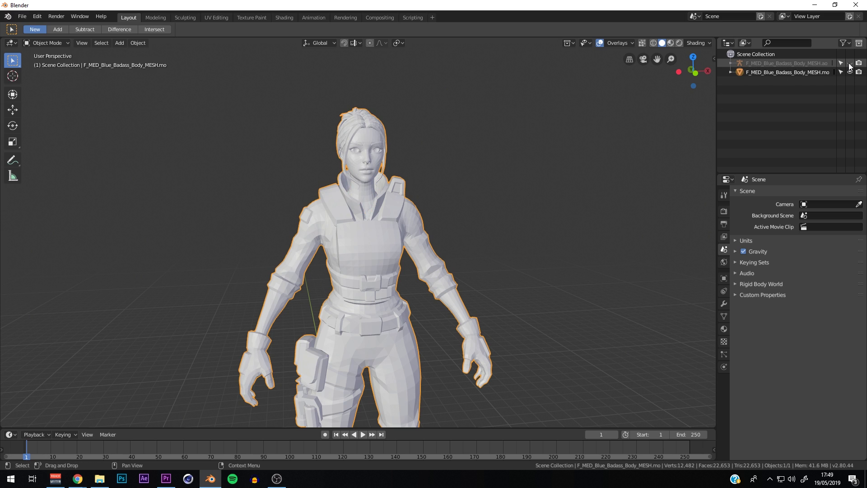
left_click(849, 64)
left_click(849, 73)
left_click(850, 72)
left_click(786, 64)
left_click(786, 72)
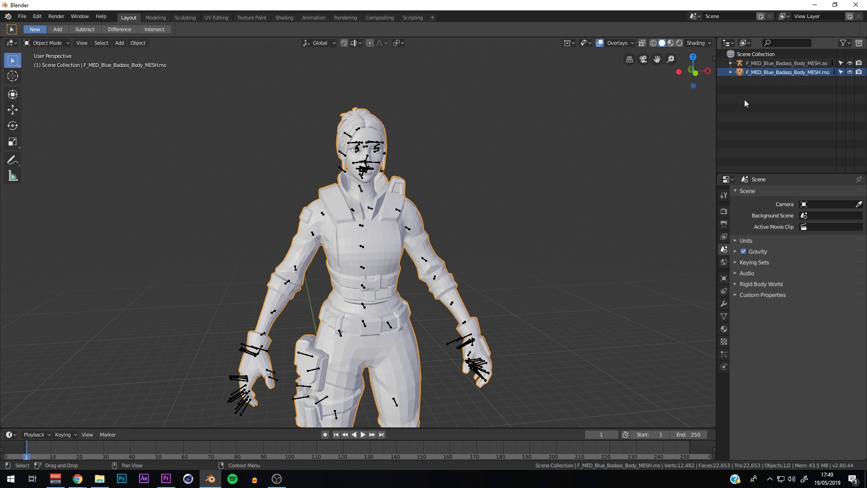
Step: Try Shade Smooth from the right-click menu, then revert the mesh to flat shading
scroll(416, 189, "up", 1)
scroll(415, 189, "up", 1)
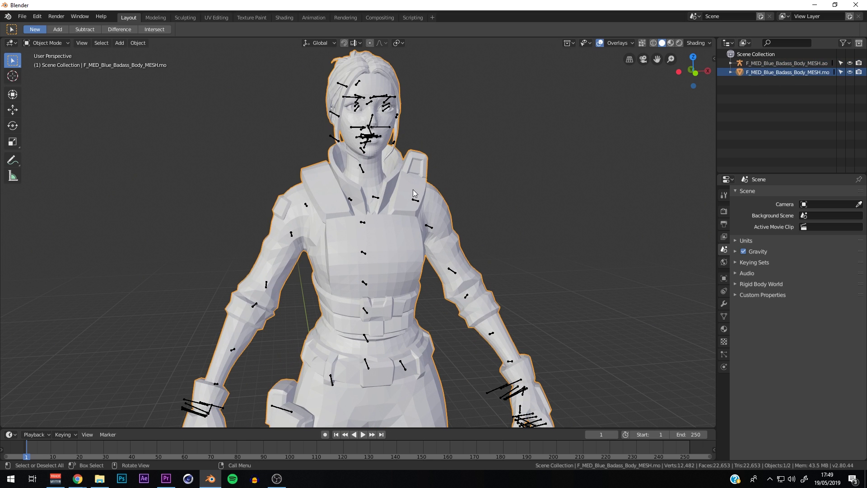
right_click(413, 191)
left_click(413, 189)
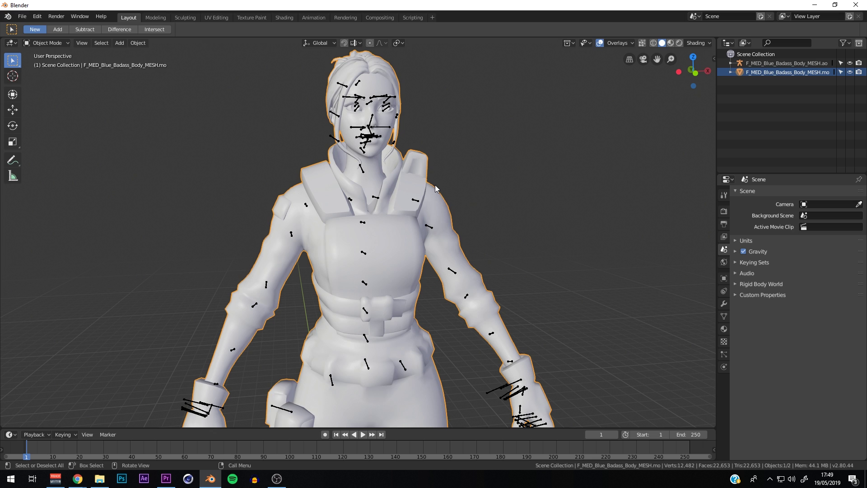
right_click(415, 236)
left_click(418, 246)
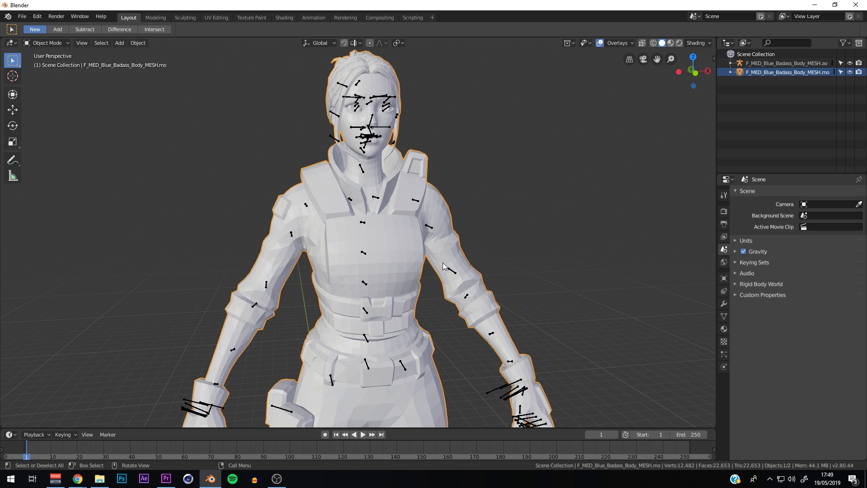
Step: Apply Shade Smooth to the mesh from the Object menu, then select the armature
scroll(430, 279, "up", 6)
middle_click_drag(388, 236, 230, 154)
scroll(231, 154, "down", 2)
left_click(138, 43)
mouse_move(152, 84)
left_click(153, 222)
scroll(390, 210, "up", 3)
scroll(390, 209, "down", 4)
scroll(366, 174, "up", 1)
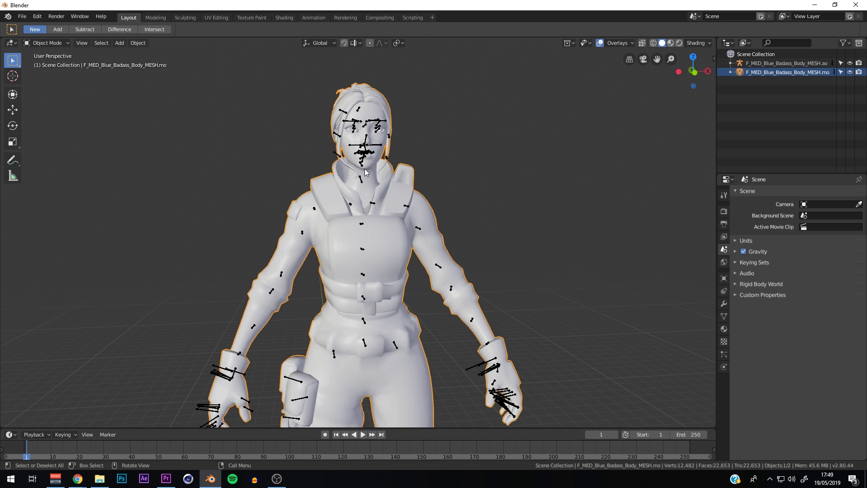
left_click(344, 153)
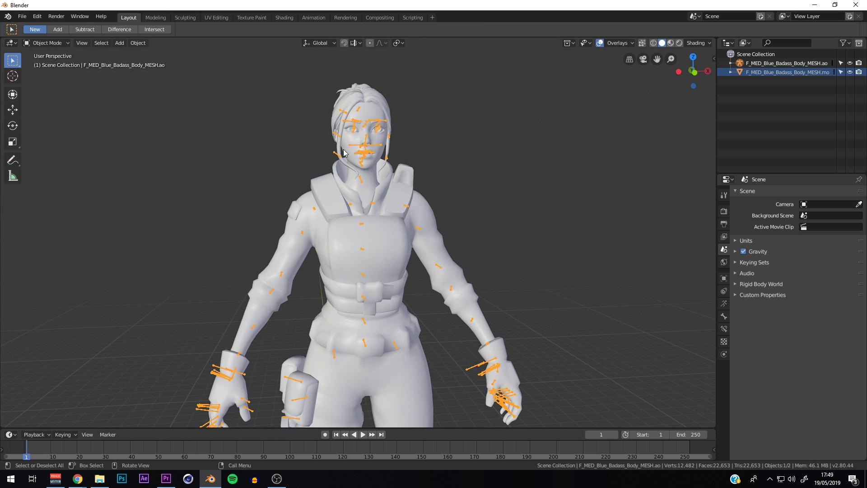
Step: Enter Pose Mode, test-rotate the right upper arm, undo it, and return to Object Mode
left_click(49, 43)
left_click(45, 72)
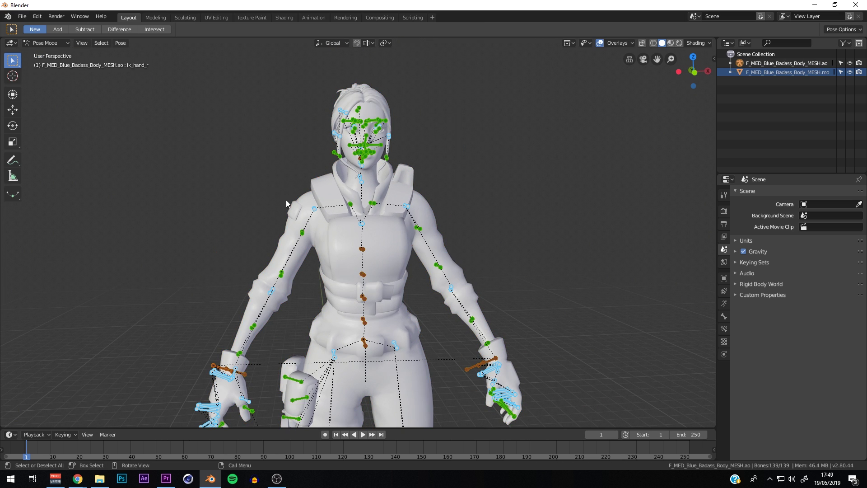
left_click(311, 210)
middle_click_drag(311, 210, 289, 203)
left_click(13, 126)
mouse_move(349, 223)
left_mouse_down()
mouse_move(364, 241)
mouse_move(335, 232)
left_mouse_up()
key("ctrl+z")
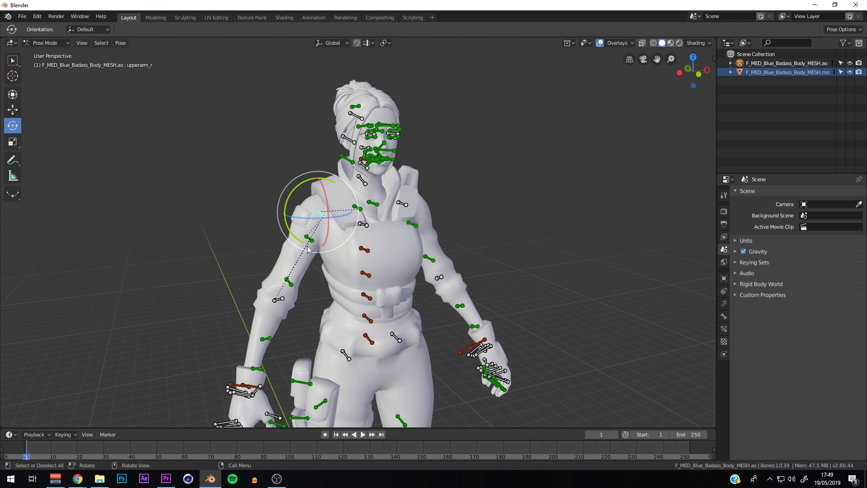
left_click_drag(304, 241, 384, 212)
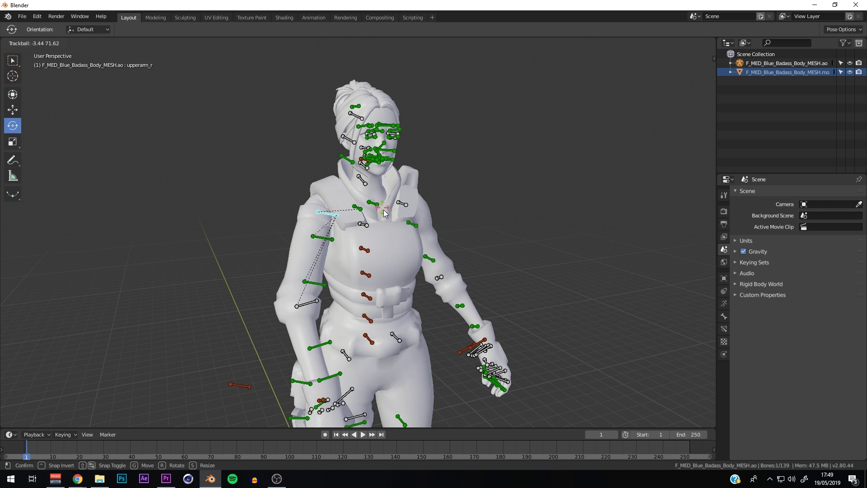
key("Escape")
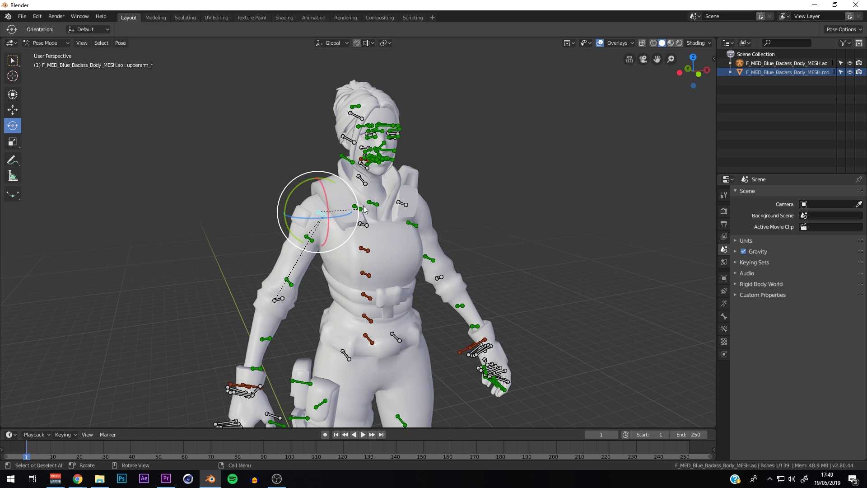
left_click(45, 42)
left_click(44, 54)
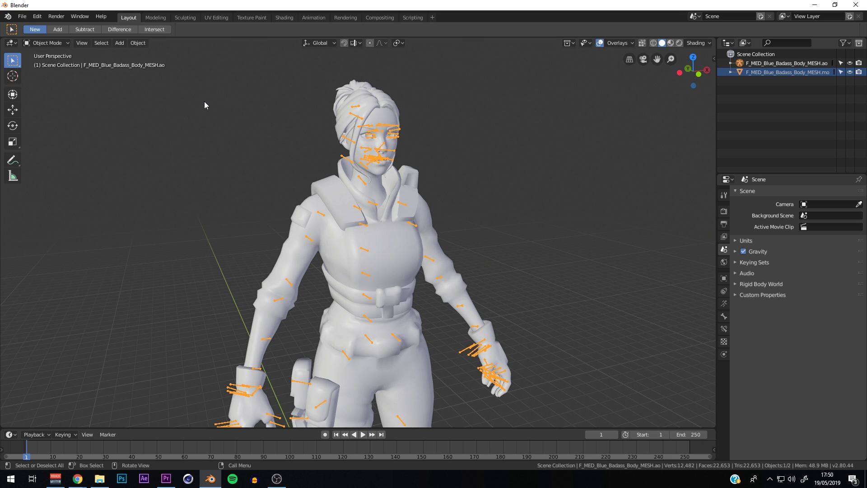
Step: Turn the timeline into a Shader Editor enlarged to about half the window
middle_click_drag(371, 157, 378, 205)
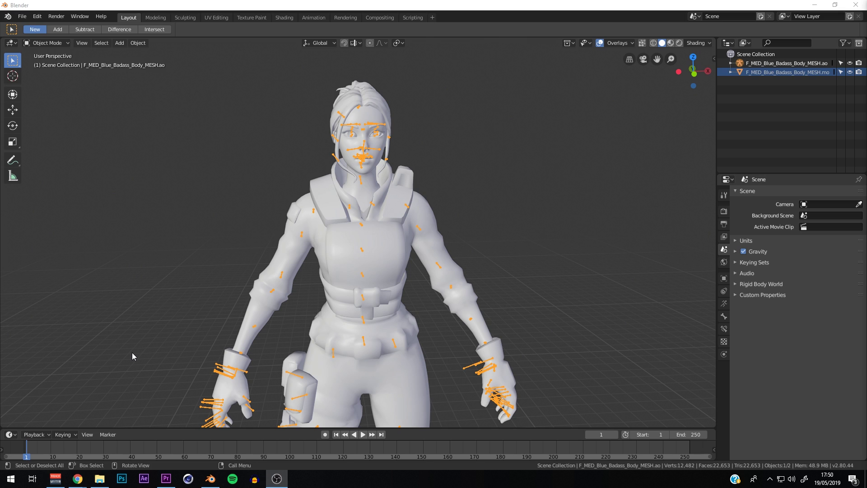
left_click(10, 435)
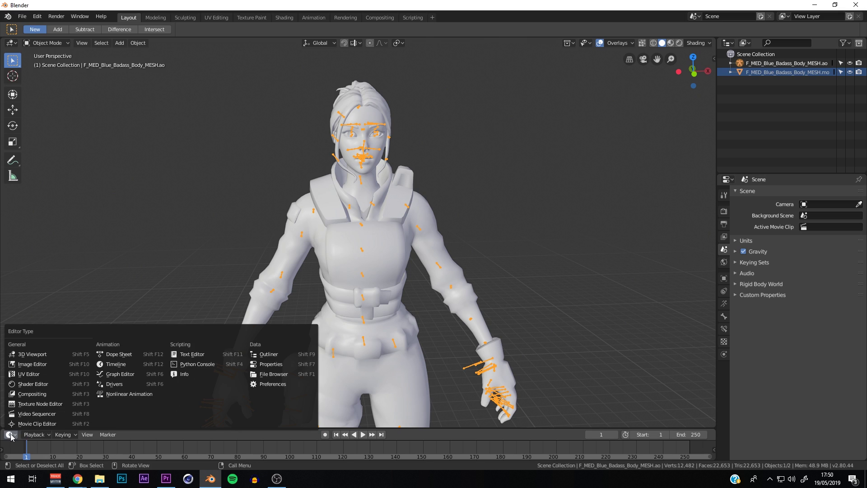
left_click(19, 384)
left_click_drag(202, 428, 203, 219)
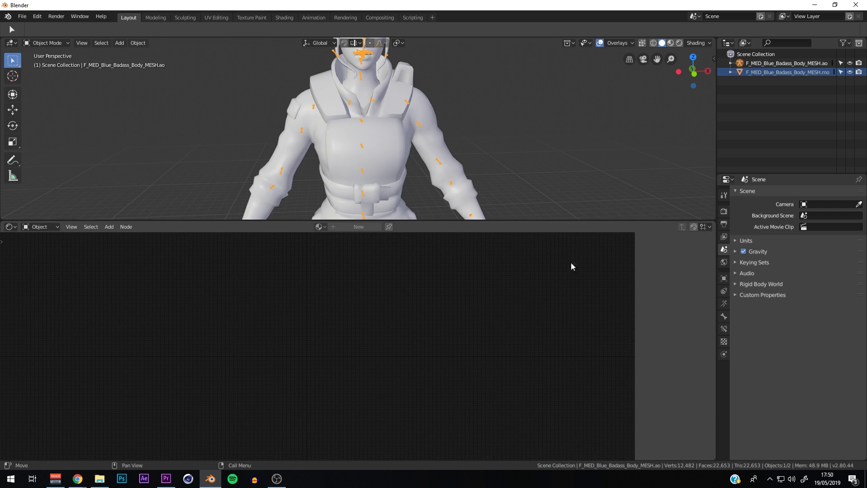
Step: Select the body mesh and remove its duplicate material slot in the Material tab
left_click(440, 142)
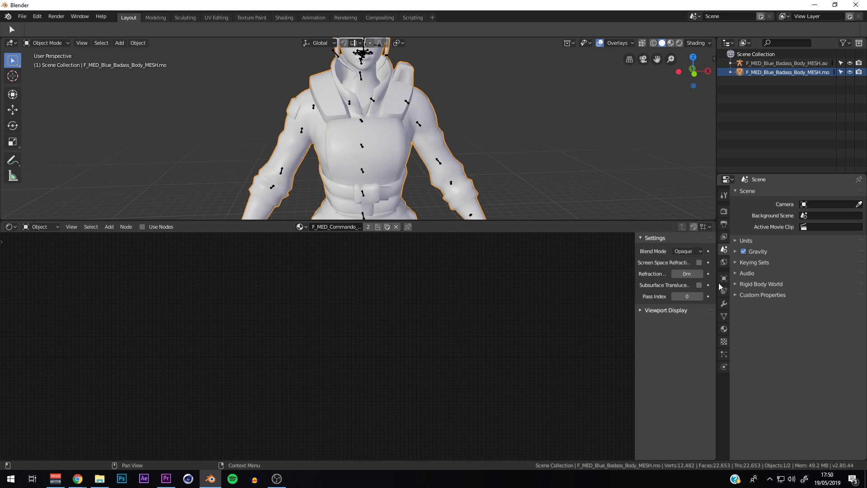
left_click(724, 331)
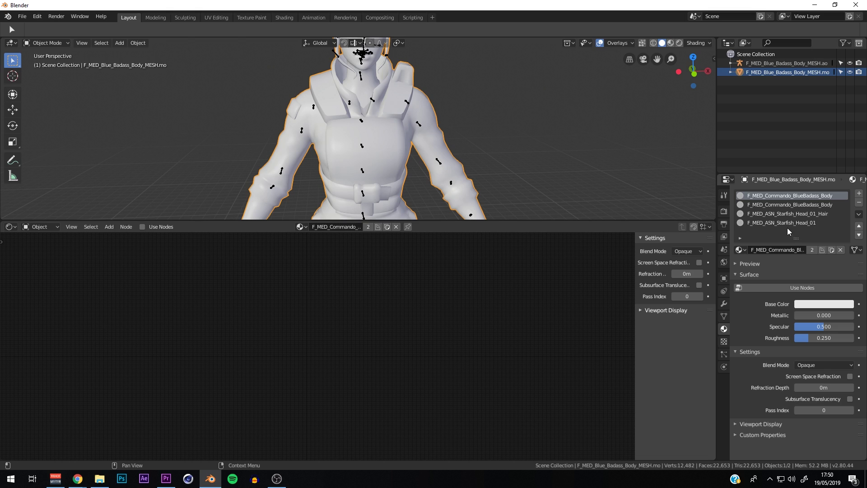
left_click(859, 203)
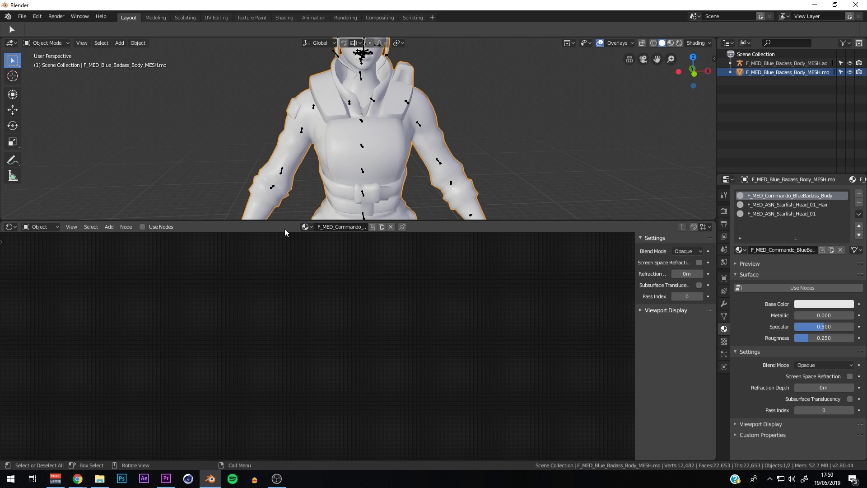
Step: Enable Use Nodes and add an Image Texture node left of the Principled BSDF
left_click(147, 227)
scroll(288, 352, "up", 8)
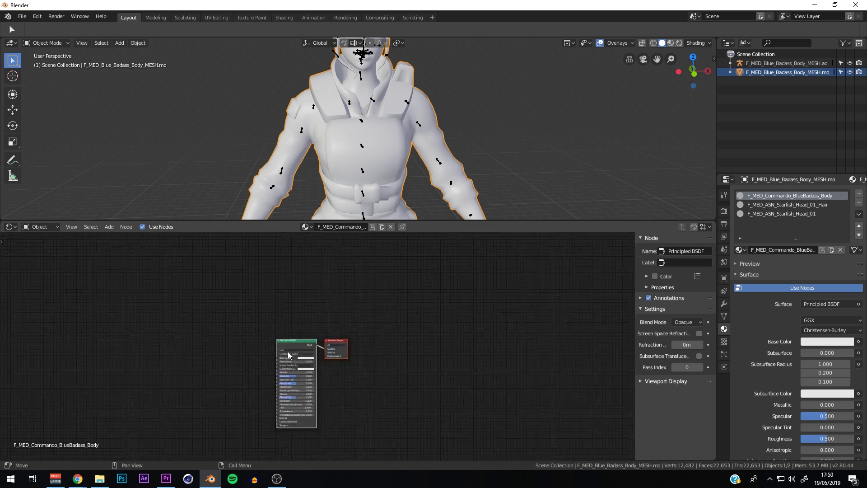
middle_click_drag(376, 343, 453, 298)
scroll(453, 299, "down", 1)
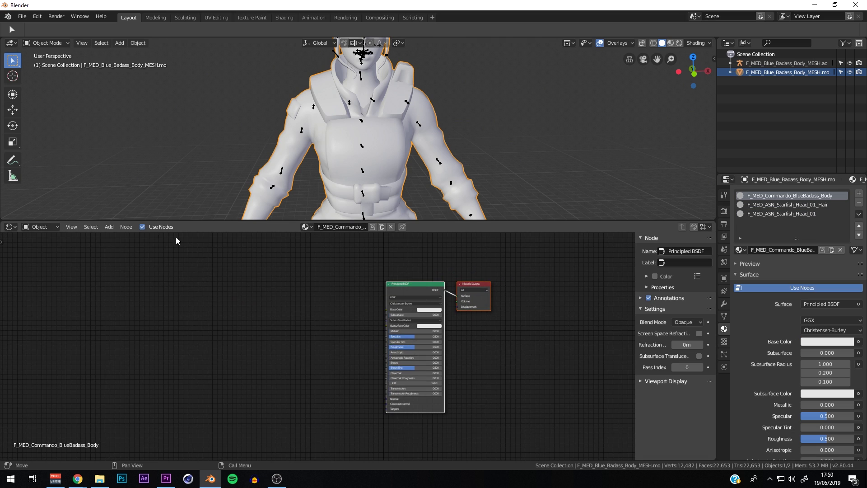
left_click(109, 227)
mouse_move(123, 278)
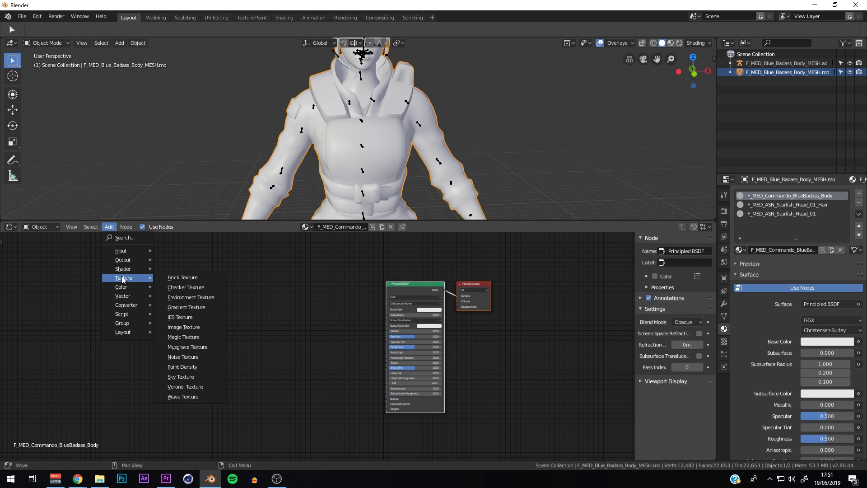
left_click(196, 327)
left_click(312, 325)
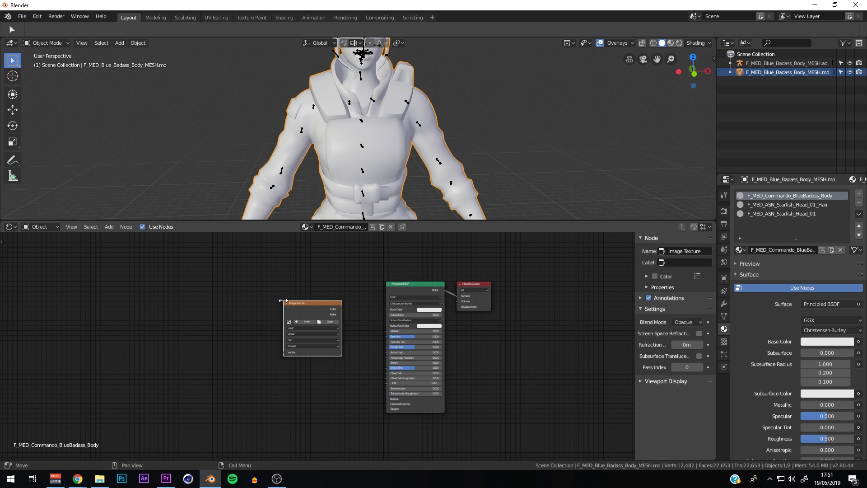
scroll(316, 321, "up", 2)
Step: Load T_F_BlueBadass_Body_D.tga from the F_MED_BlueBadass Textures folder into the node
left_click(335, 310)
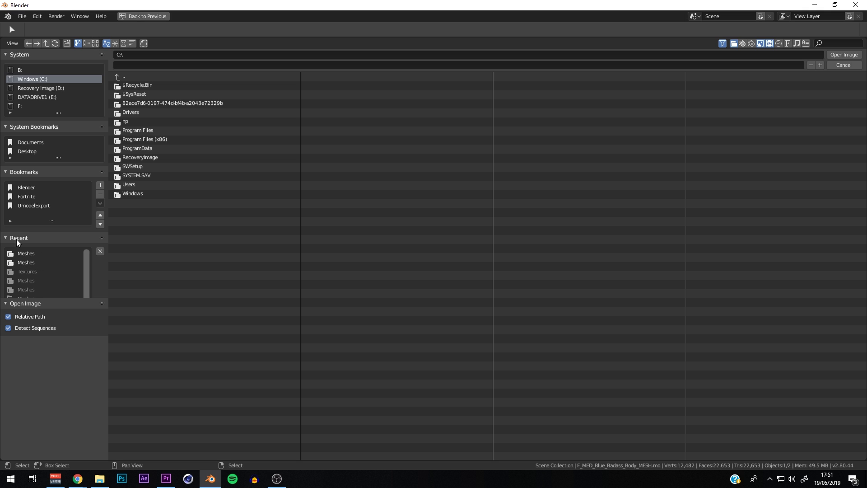
left_click(29, 262)
left_click(123, 77)
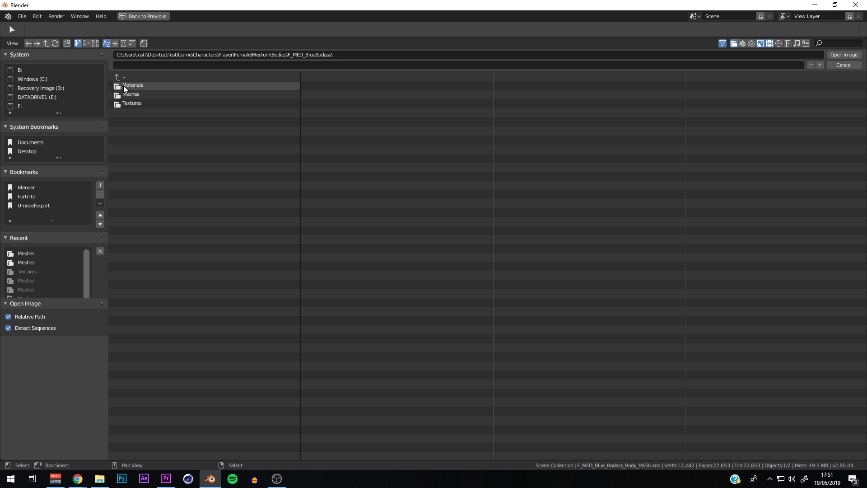
left_click(129, 104)
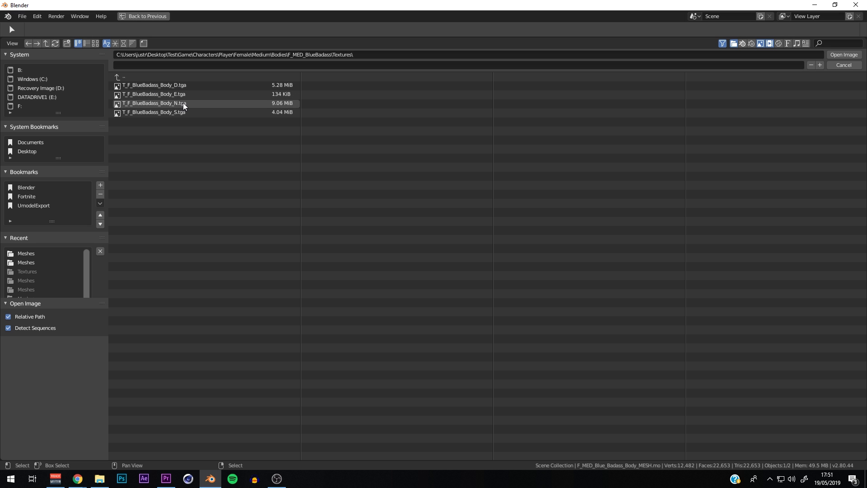
left_click(182, 86)
left_click(838, 55)
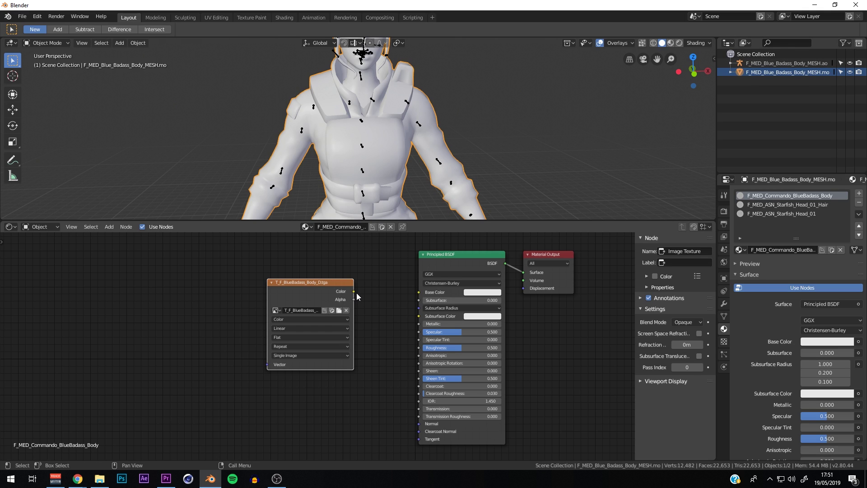
Step: Reposition the texture node and link its Color output to the Principled BSDF Base Color
left_click_drag(324, 285, 299, 250)
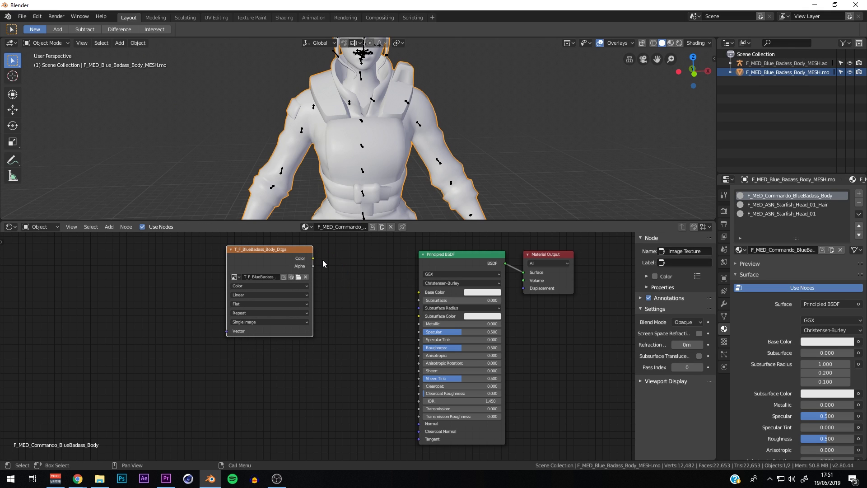
scroll(379, 286, "down", 1)
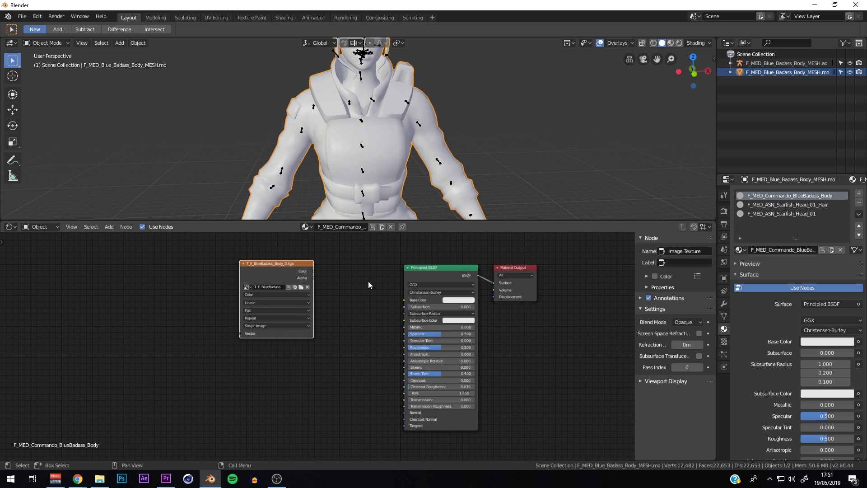
scroll(302, 277, "down", 1)
scroll(316, 278, "up", 2)
middle_click_drag(299, 277, 241, 271)
left_click_drag(255, 270, 343, 301)
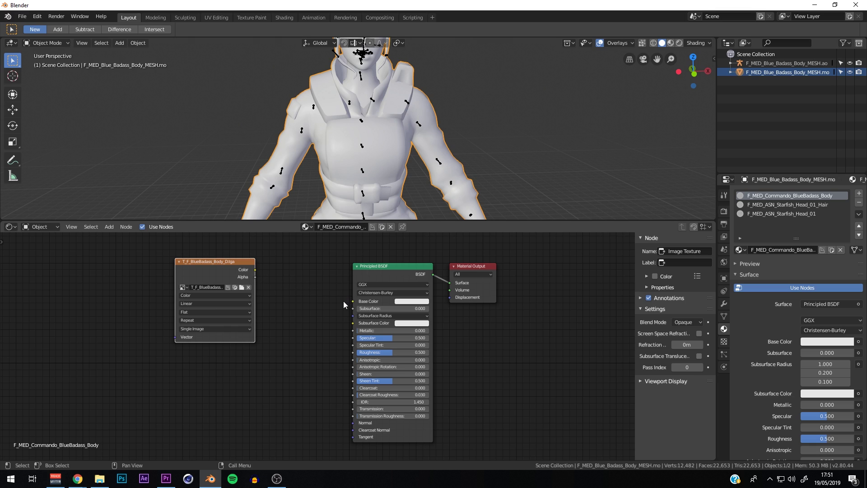
left_click_drag(255, 270, 353, 301)
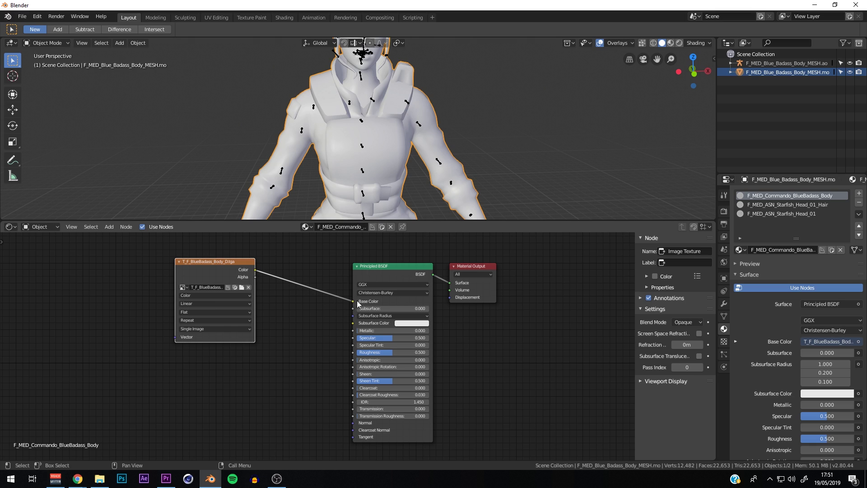
Step: Switch the viewport to Material Preview shading and orbit to inspect the textured body
left_click(672, 43)
scroll(414, 128, "down", 4)
scroll(406, 129, "up", 4)
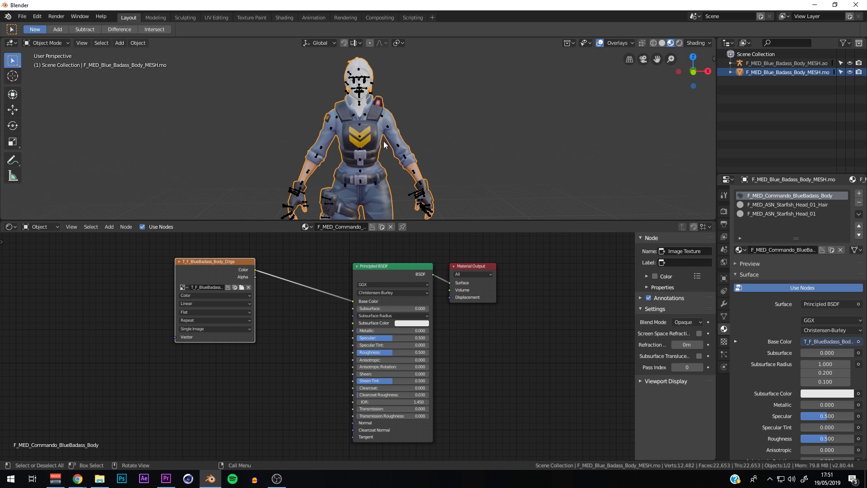
mouse_move(374, 154)
middle_mouse_down()
mouse_move(494, 161)
mouse_move(381, 149)
middle_mouse_up()
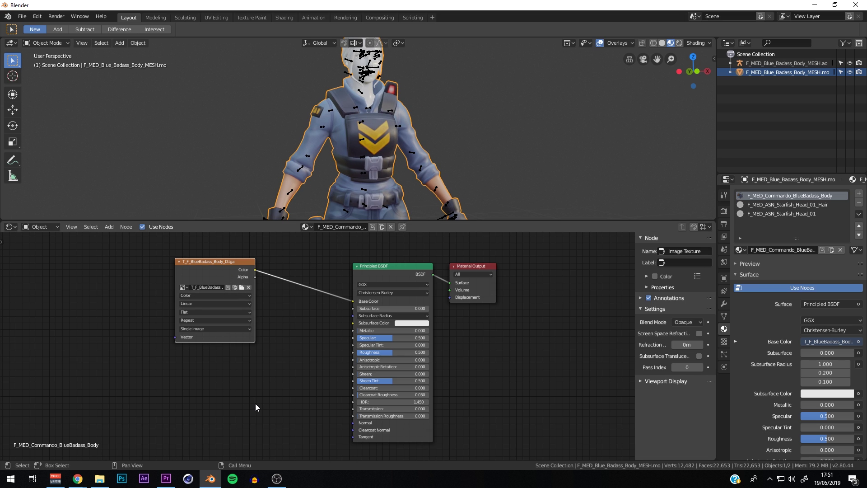
scroll(176, 251, "down", 2)
Step: Add a second Image Texture node below the first, loaded with T_F_BlueBadass_Body_S.tga
left_click(115, 227)
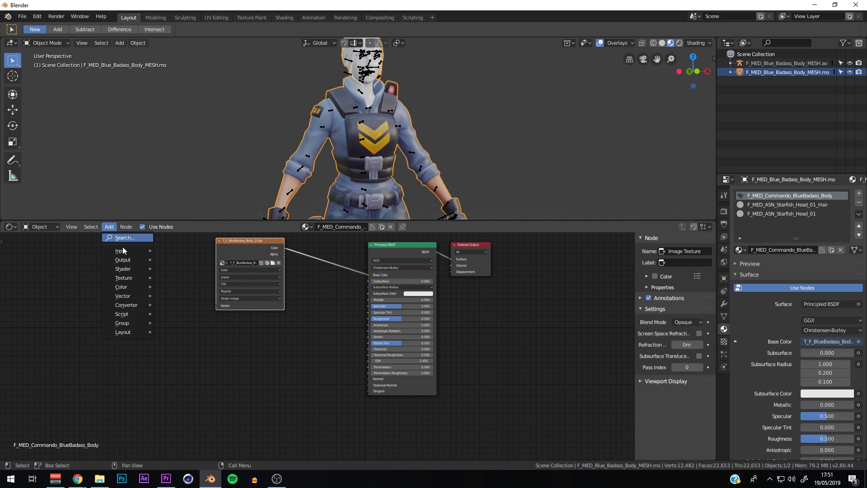
mouse_move(131, 277)
left_click(189, 326)
left_click(209, 344)
left_click(207, 337)
left_click(45, 252)
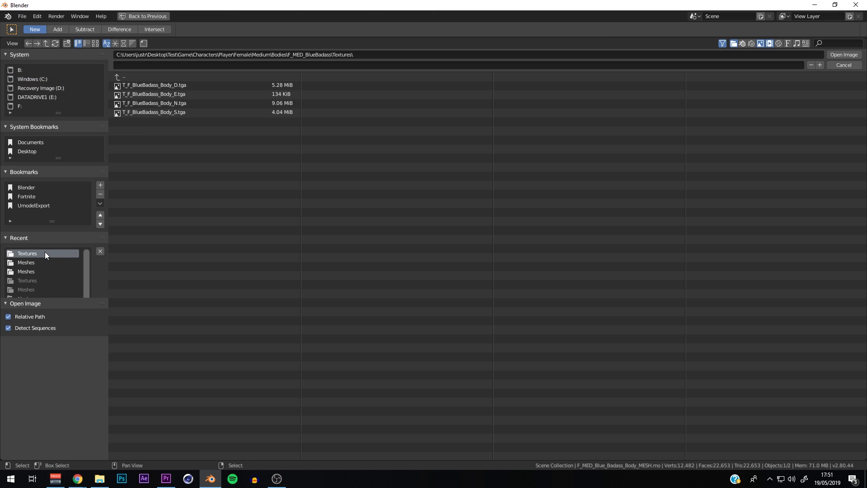
left_click(170, 106)
left_click(167, 112)
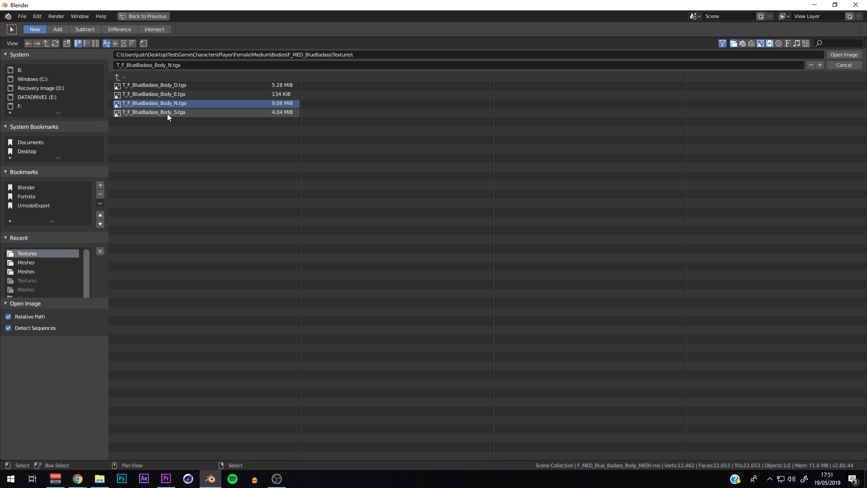
left_click(844, 54)
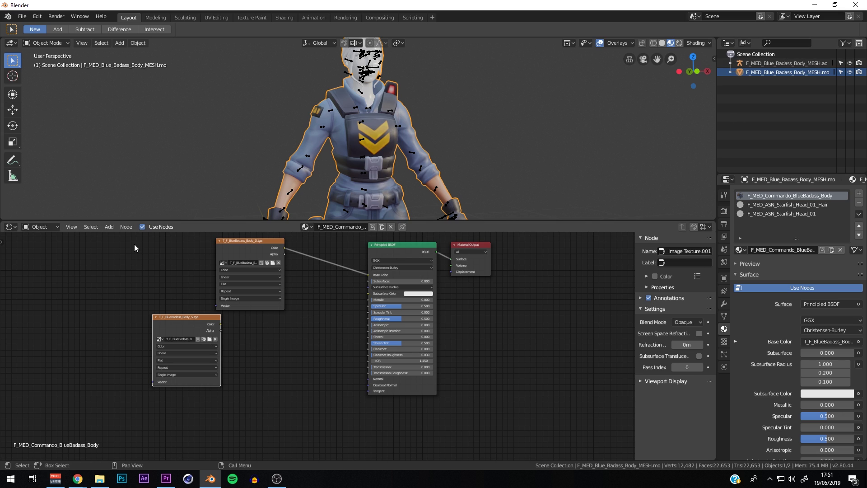